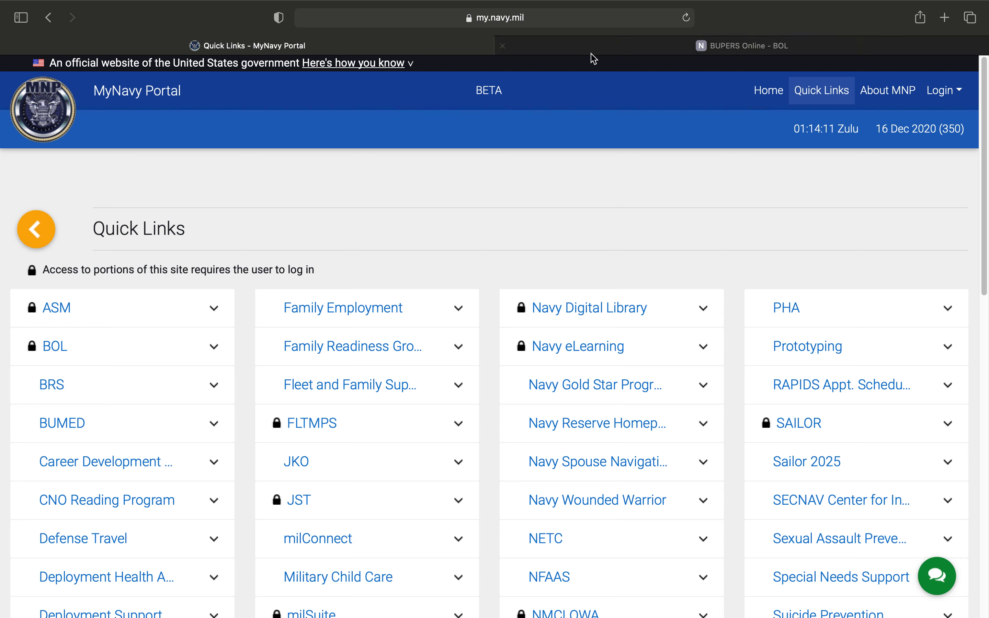
- Open PRIMS from the BUPERS Online application menu and follow its Physical Readiness Program (PRP) link
{"action": "left_click", "coordinate": [596, 50]}
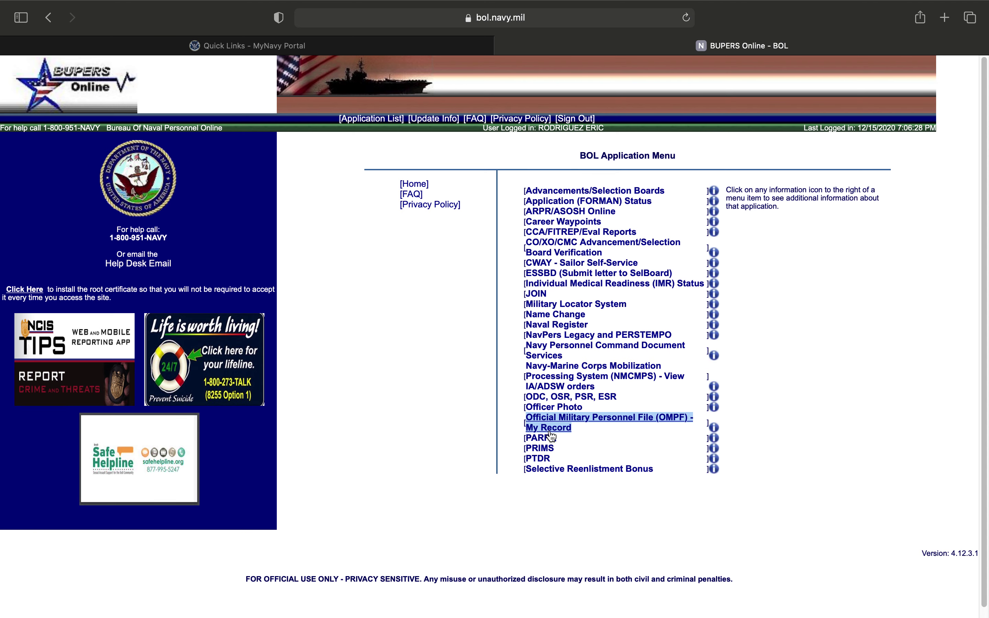
{"action": "left_click", "coordinate": [552, 455]}
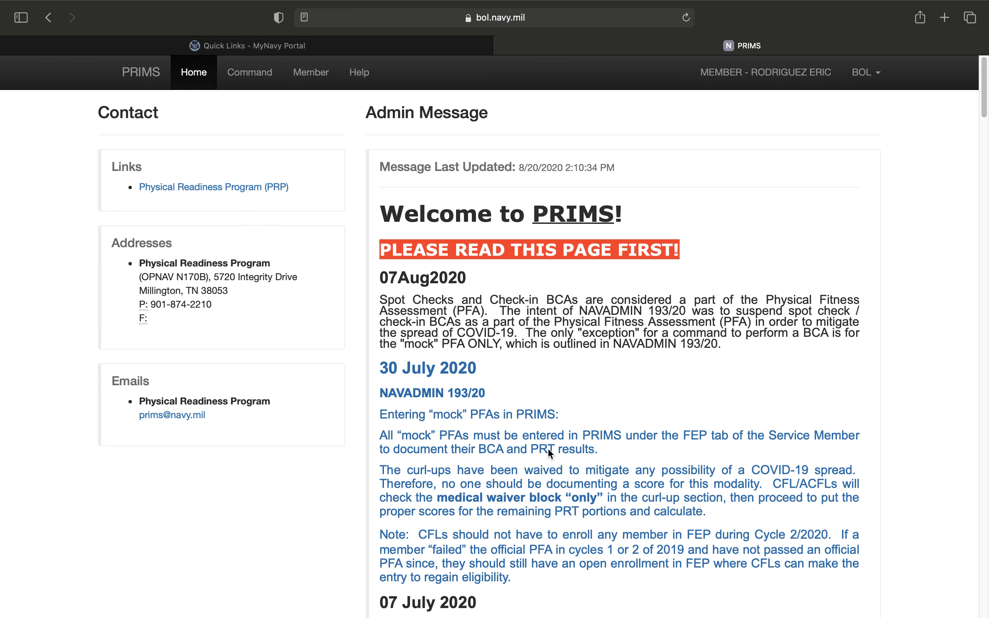
{"action": "scroll", "coordinate": [590, 395], "scroll_direction": "down", "scroll_amount": 6}
{"action": "scroll", "coordinate": [589, 395], "scroll_direction": "up", "scroll_amount": 6}
{"action": "left_click", "coordinate": [221, 188]}
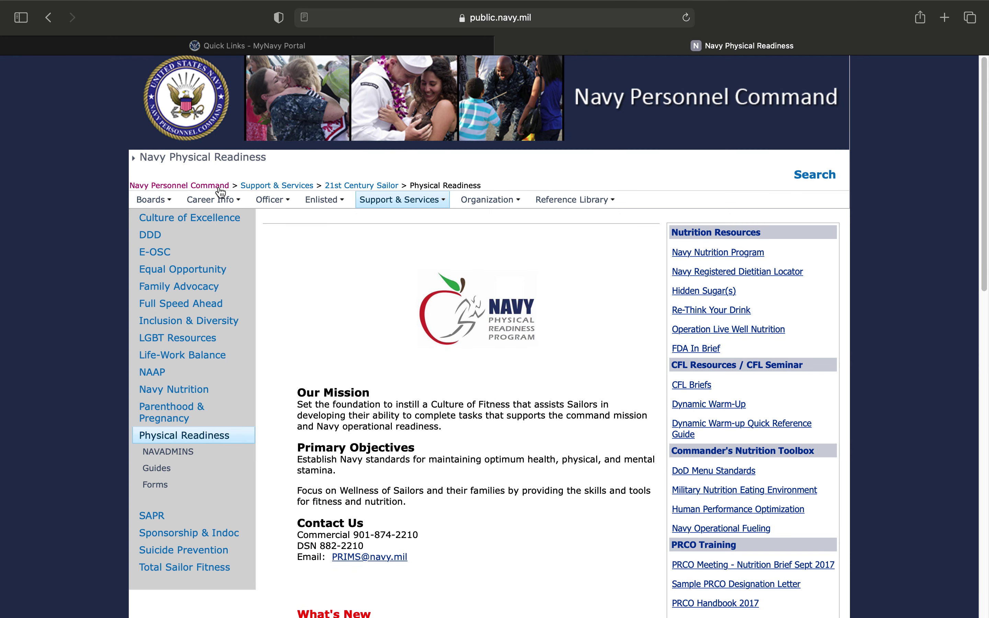
- Go to the Physical Readiness guides list and open Guide 4, Body Composition Assessment (BCA)
{"action": "mouse_move", "coordinate": [213, 200]}
{"action": "mouse_move", "coordinate": [318, 268]}
{"action": "left_click", "coordinate": [157, 469]}
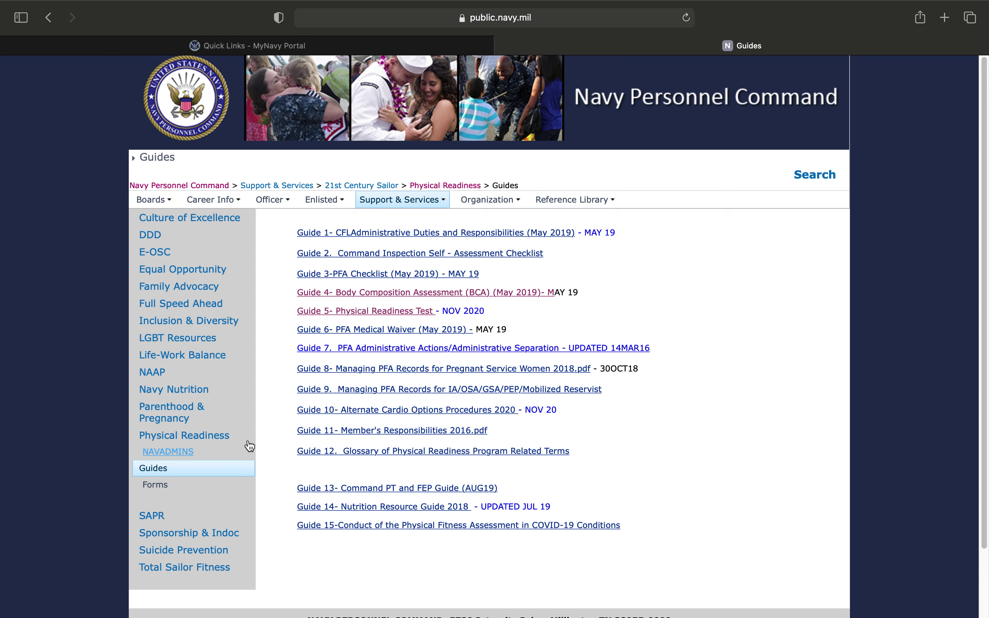
{"action": "left_click", "coordinate": [419, 297]}
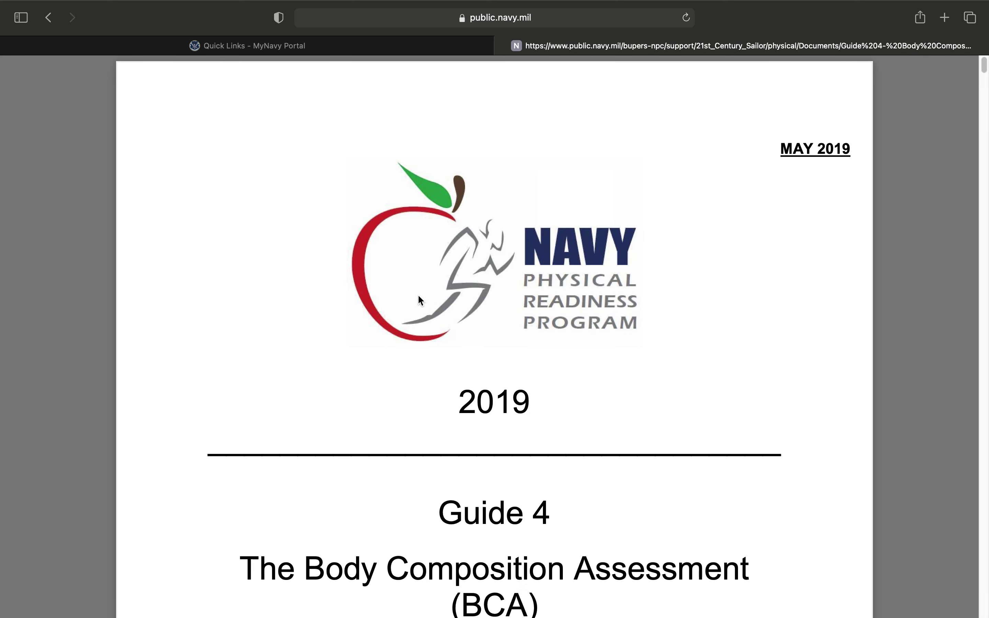
- Find Table 1, the maximum weight for height screening table, in Guide 4 and look through its rows
{"action": "scroll", "coordinate": [463, 315], "scroll_direction": "down", "scroll_amount": 5}
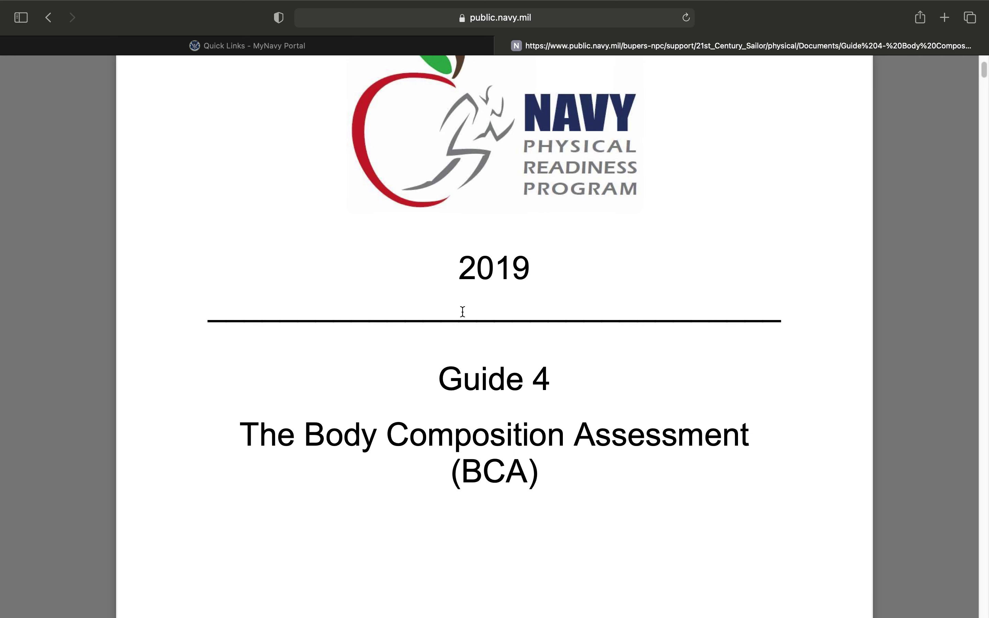
{"action": "scroll", "coordinate": [464, 312], "scroll_direction": "down", "scroll_amount": 1}
{"action": "scroll", "coordinate": [465, 309], "scroll_direction": "down", "scroll_amount": 15}
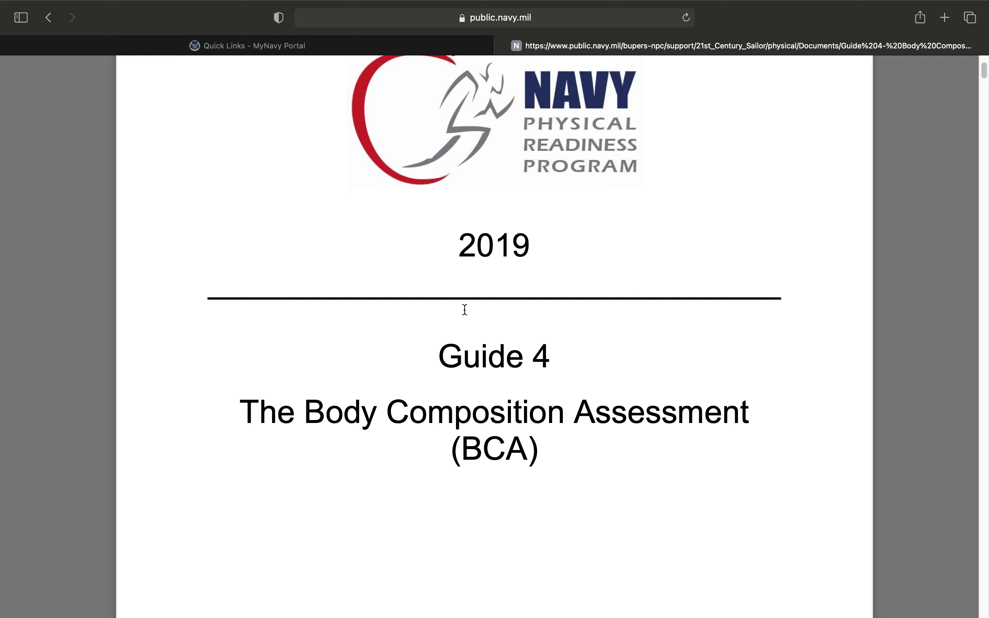
{"action": "scroll", "coordinate": [478, 311], "scroll_direction": "down", "scroll_amount": 20}
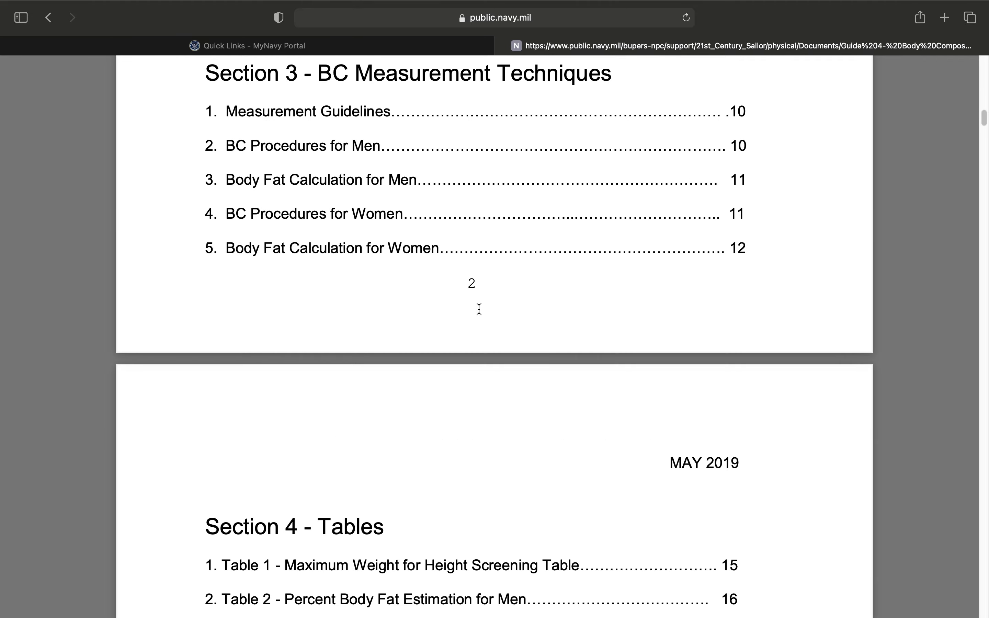
{"action": "scroll", "coordinate": [482, 312], "scroll_direction": "down", "scroll_amount": 20}
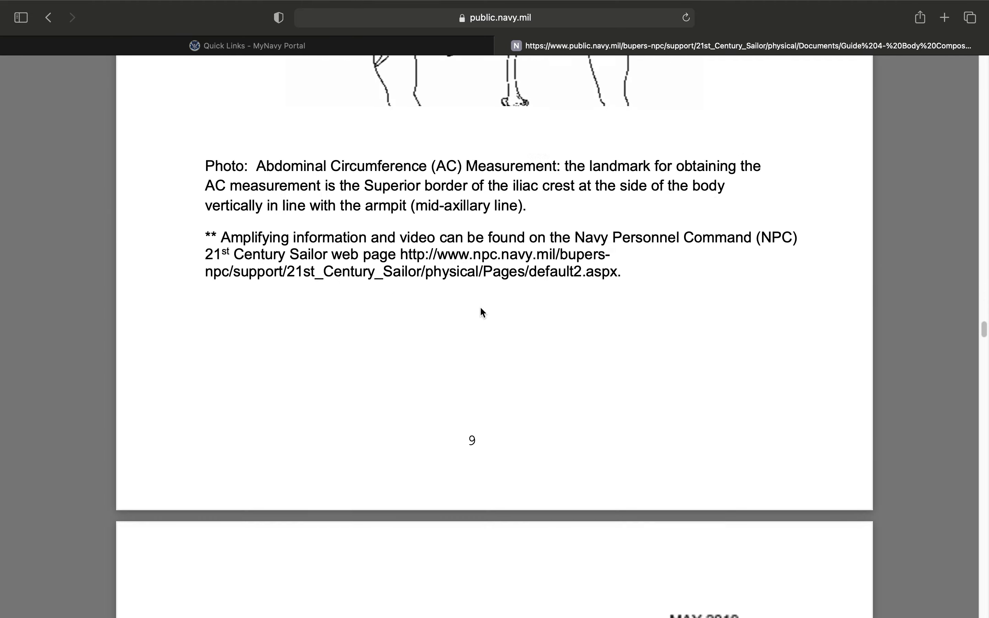
{"action": "scroll", "coordinate": [483, 313], "scroll_direction": "down", "scroll_amount": 20}
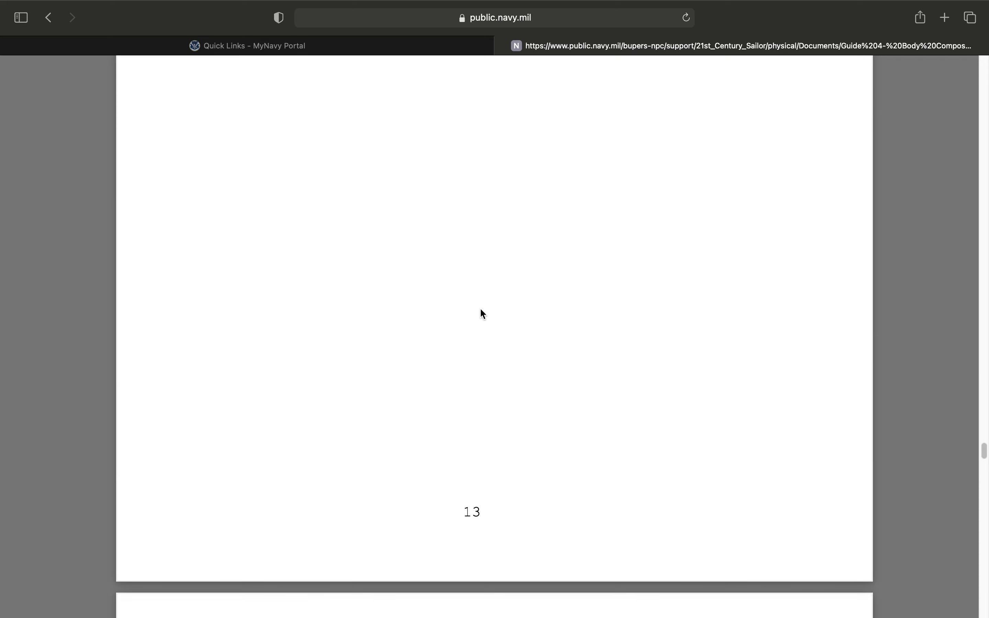
{"action": "scroll", "coordinate": [482, 314], "scroll_direction": "up", "scroll_amount": 15}
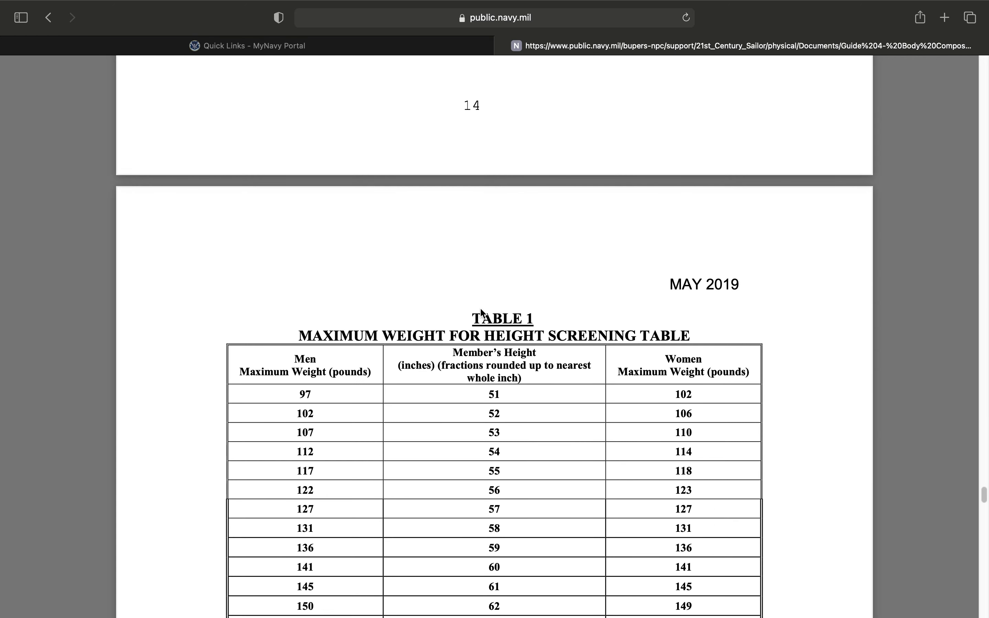
{"action": "scroll", "coordinate": [481, 309], "scroll_direction": "down", "scroll_amount": 3}
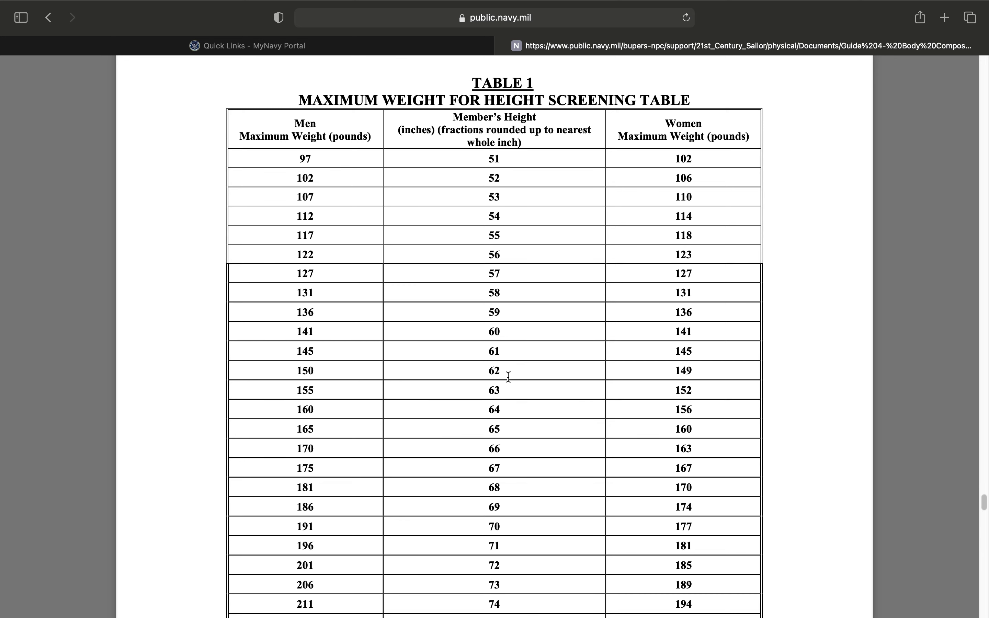
{"action": "scroll", "coordinate": [507, 401], "scroll_direction": "down", "scroll_amount": 8}
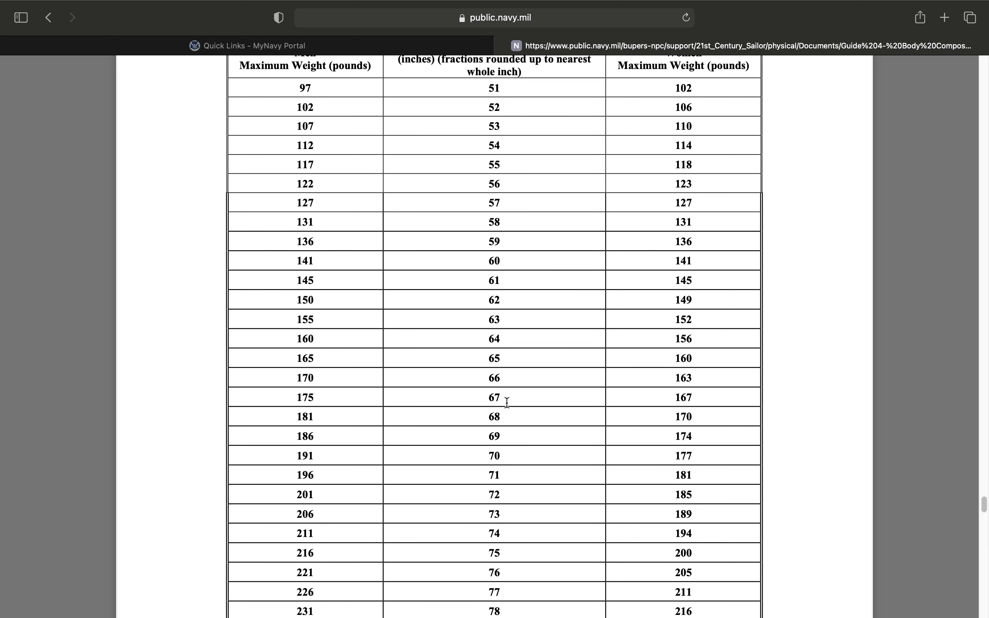
{"action": "scroll", "coordinate": [507, 401], "scroll_direction": "down", "scroll_amount": 20}
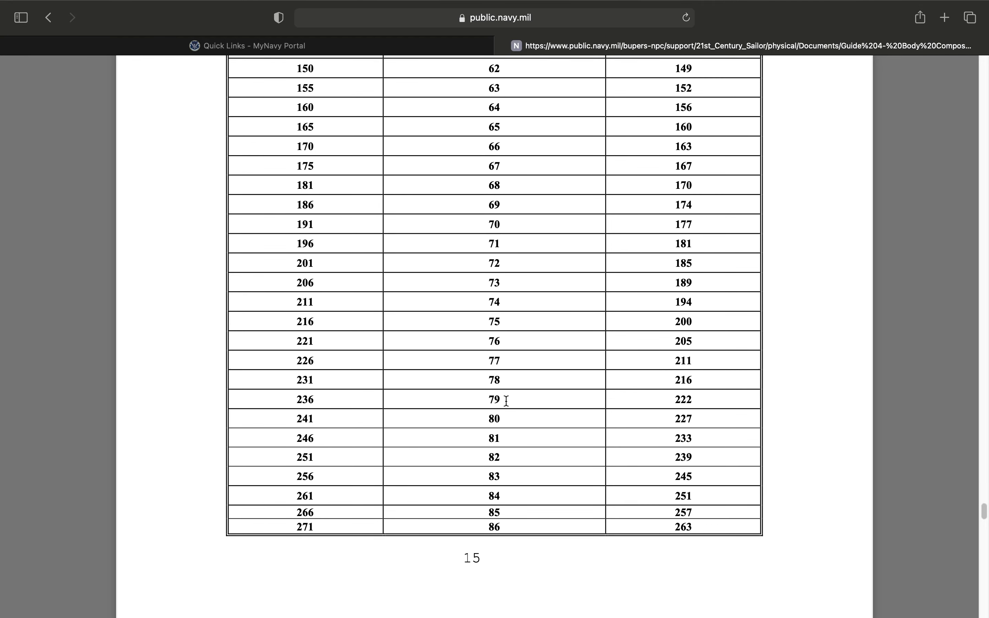
- Examine the percent body fat estimation tables for men and women in Guide 4
{"action": "scroll", "coordinate": [506, 402], "scroll_direction": "down", "scroll_amount": 5}
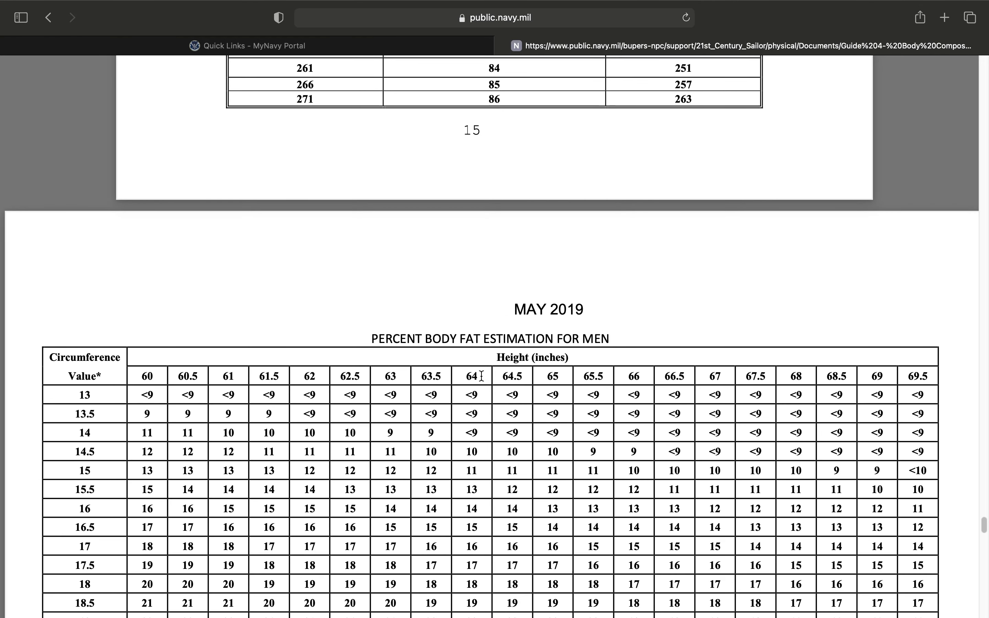
{"action": "scroll", "coordinate": [480, 354], "scroll_direction": "down", "scroll_amount": 7}
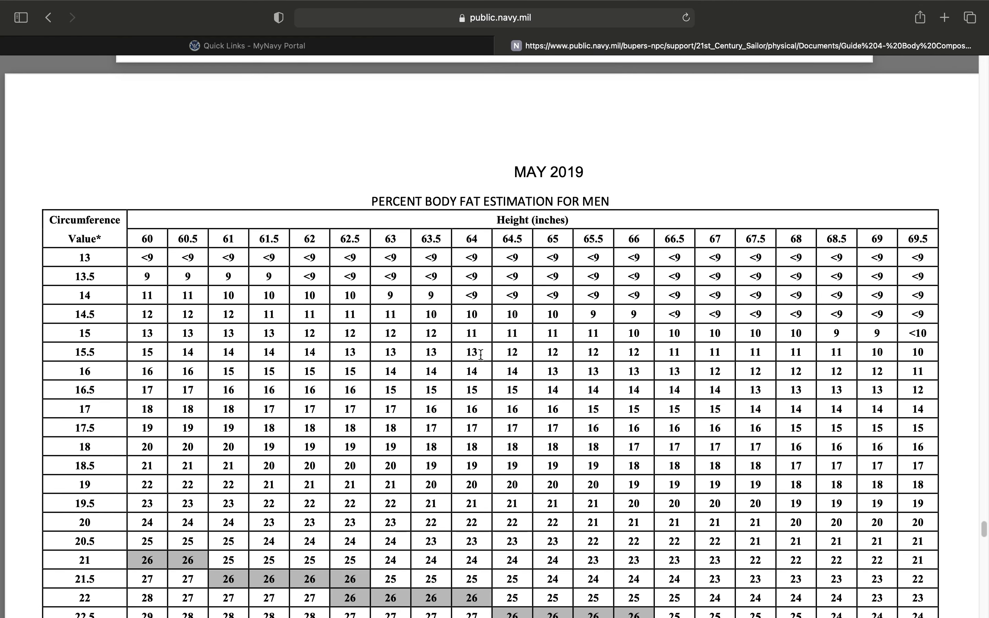
{"action": "scroll", "coordinate": [481, 354], "scroll_direction": "down", "scroll_amount": 20}
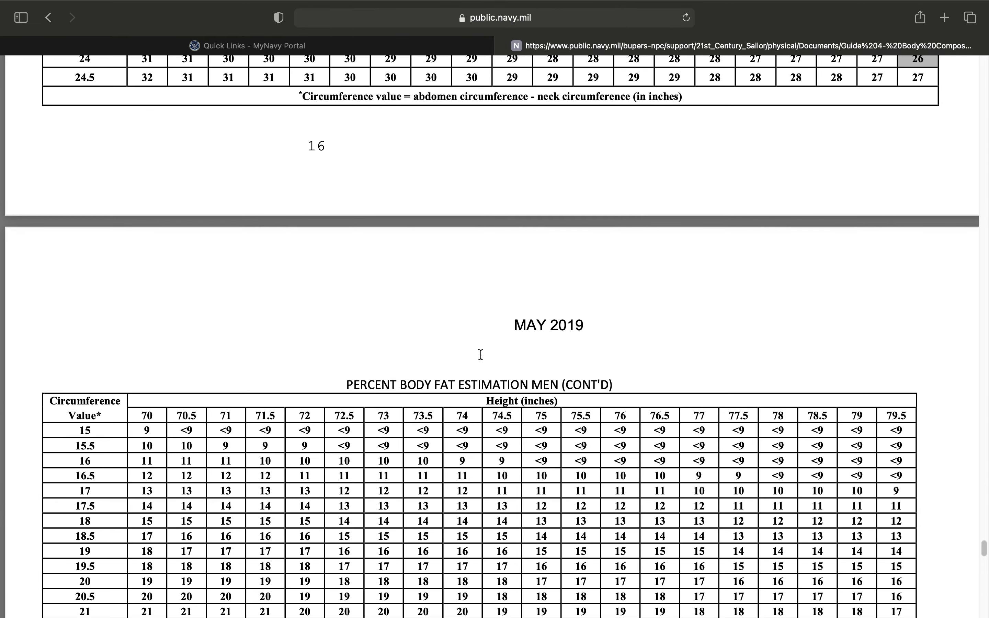
{"action": "scroll", "coordinate": [481, 354], "scroll_direction": "down", "scroll_amount": 20}
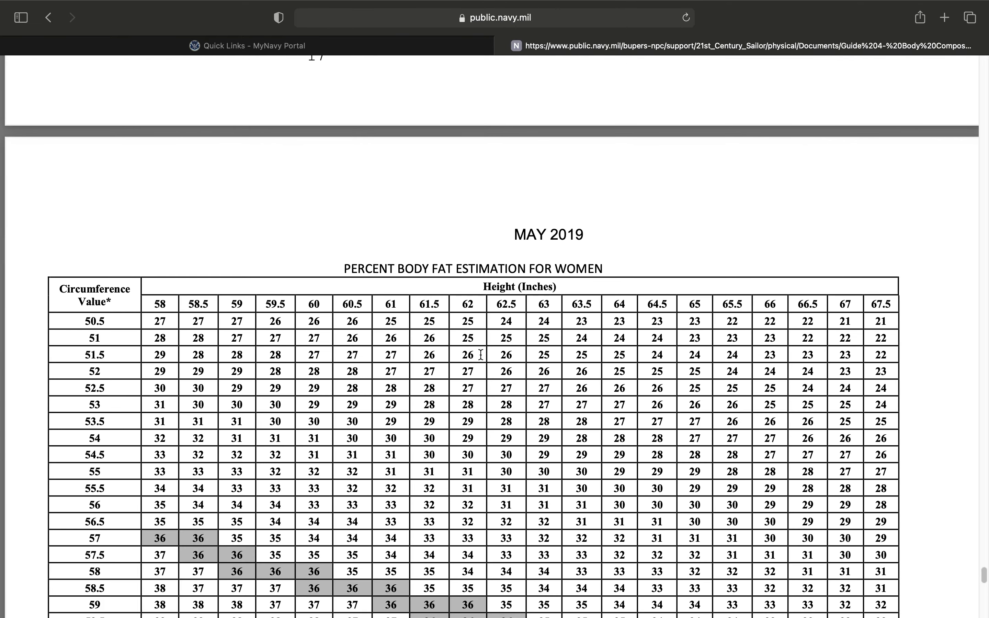
{"action": "scroll", "coordinate": [481, 354], "scroll_direction": "down", "scroll_amount": 20}
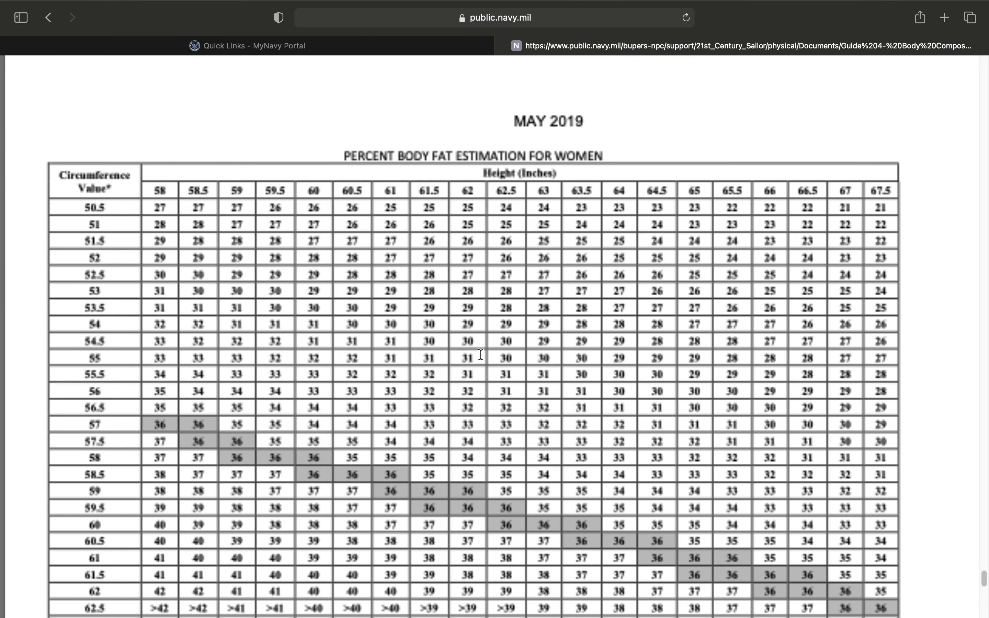
{"action": "scroll", "coordinate": [481, 354], "scroll_direction": "up", "scroll_amount": 20}
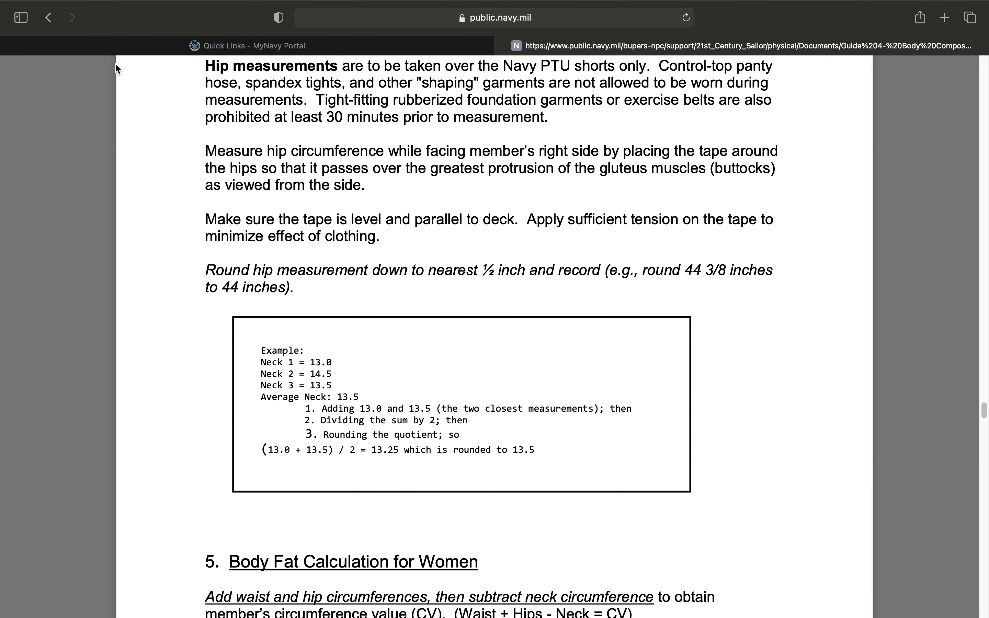
- Return to the guides list and open Guide 5, Physical Readiness Test
{"action": "left_click", "coordinate": [49, 18]}
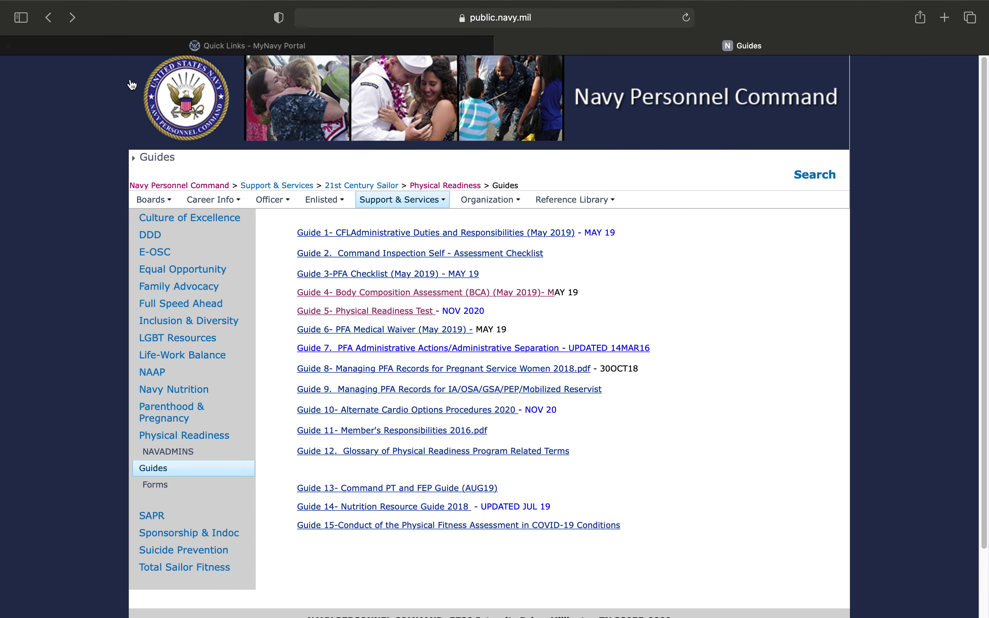
{"action": "left_click", "coordinate": [354, 314]}
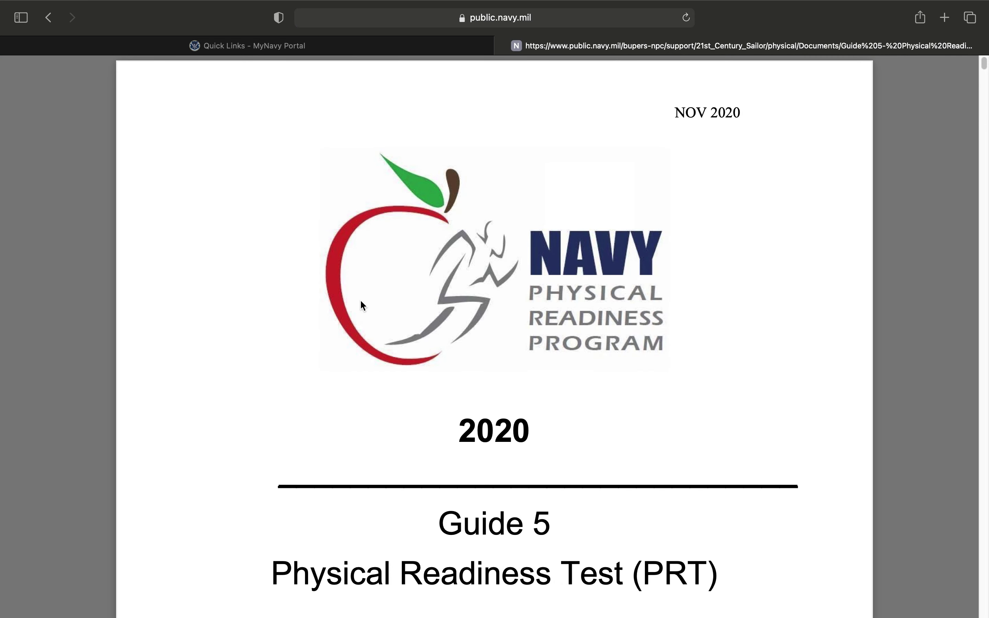
{"action": "scroll", "coordinate": [367, 302], "scroll_direction": "down", "scroll_amount": 5}
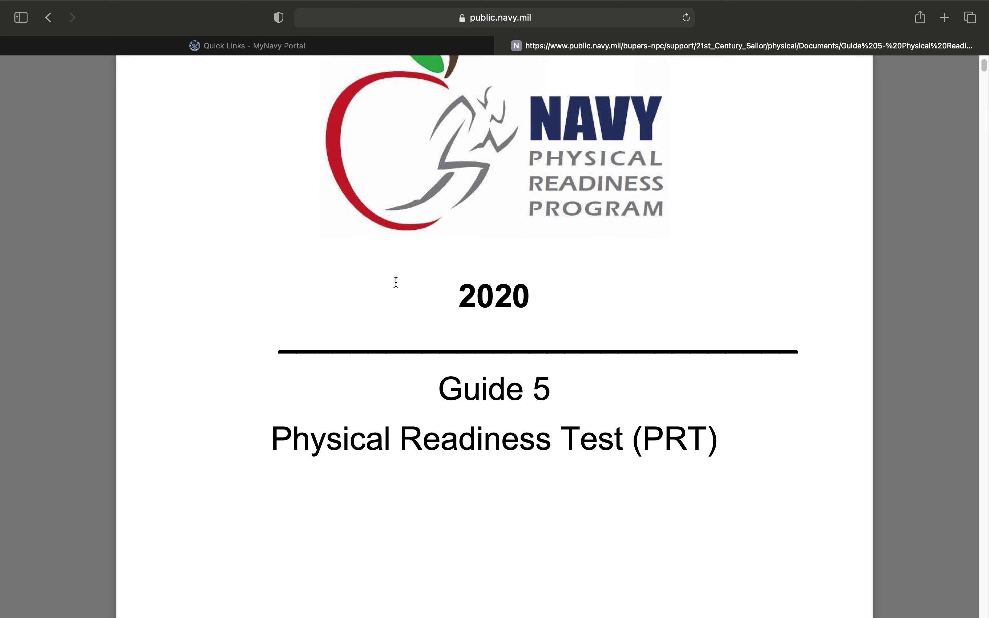
- Look through Guide 5 for Table 4-1, the PRT standards for altitudes less than 5000 feet
{"action": "scroll", "coordinate": [401, 280], "scroll_direction": "down", "scroll_amount": 20}
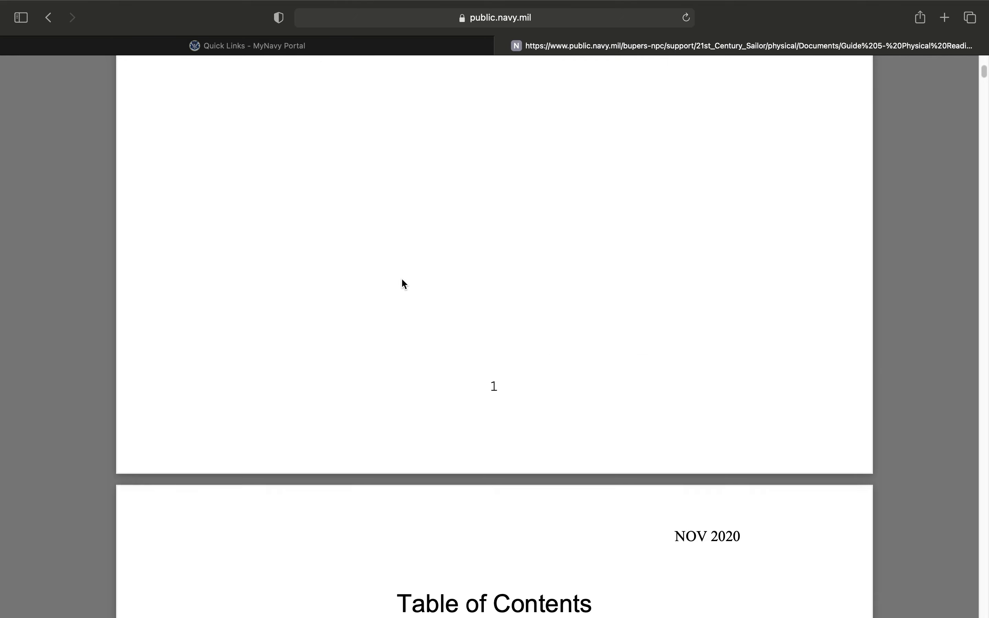
{"action": "scroll", "coordinate": [401, 278], "scroll_direction": "down", "scroll_amount": 20}
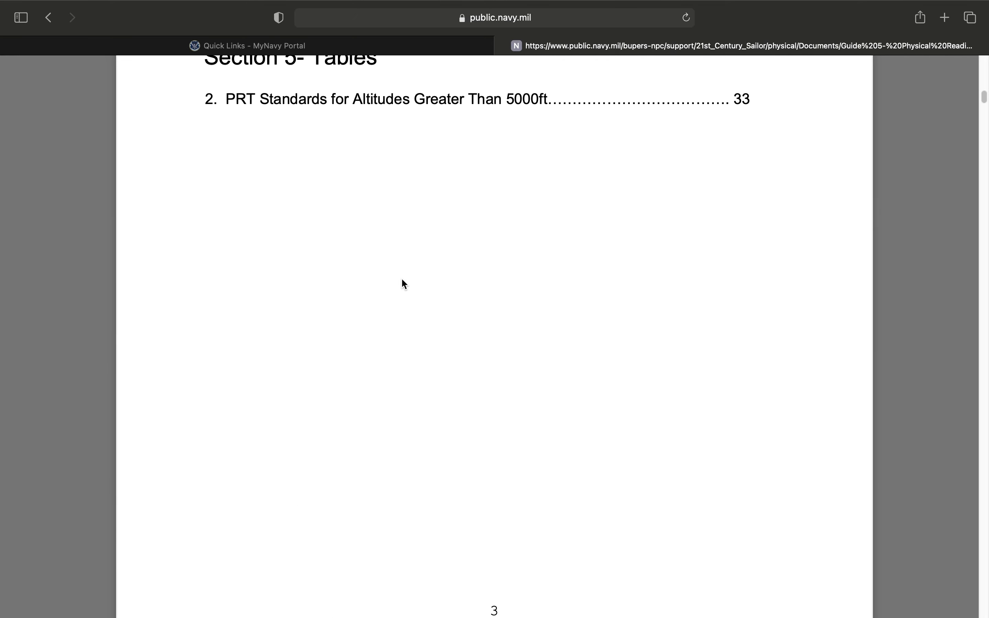
{"action": "scroll", "coordinate": [401, 278], "scroll_direction": "down", "scroll_amount": 20}
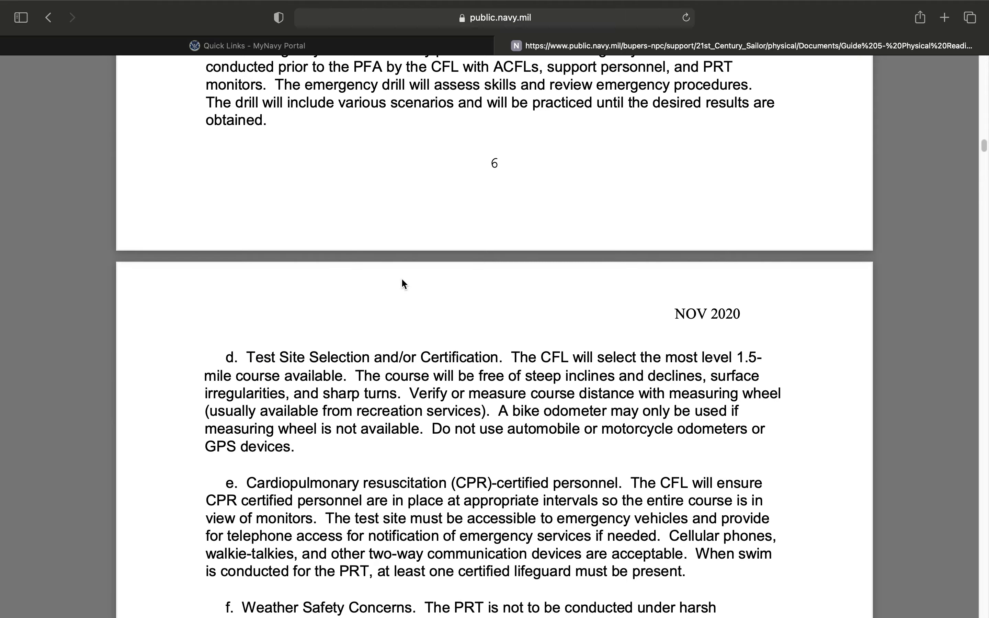
{"action": "scroll", "coordinate": [404, 284], "scroll_direction": "down", "scroll_amount": 20}
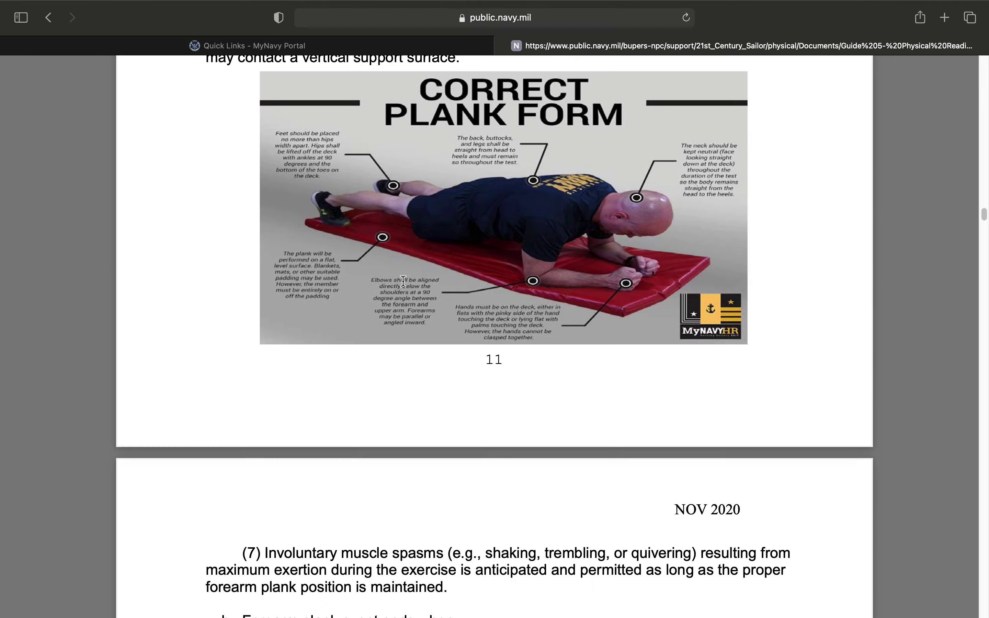
{"action": "scroll", "coordinate": [404, 284], "scroll_direction": "down", "scroll_amount": 20}
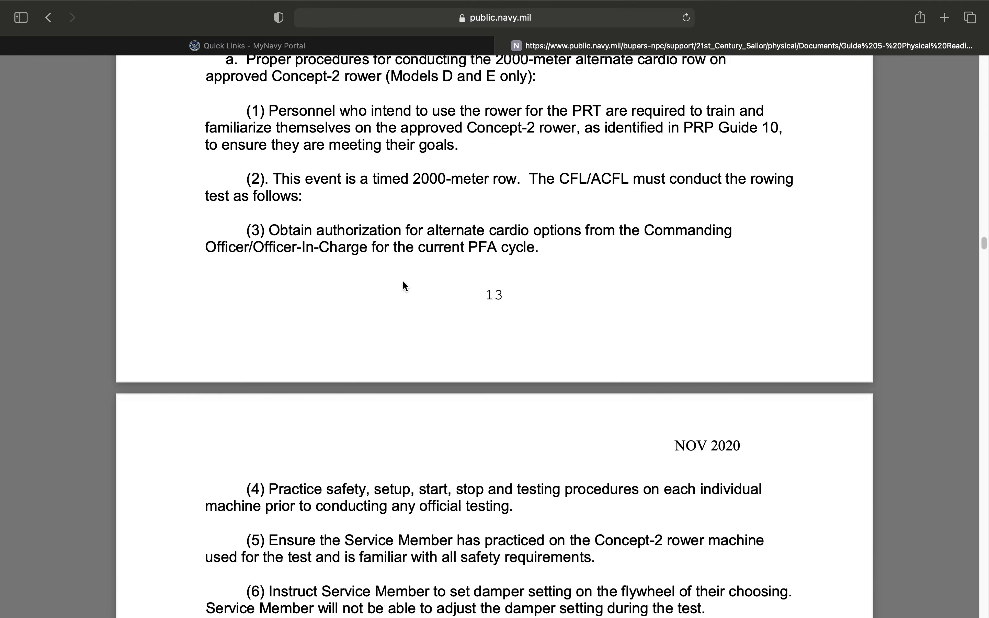
{"action": "scroll", "coordinate": [405, 286], "scroll_direction": "down", "scroll_amount": 20}
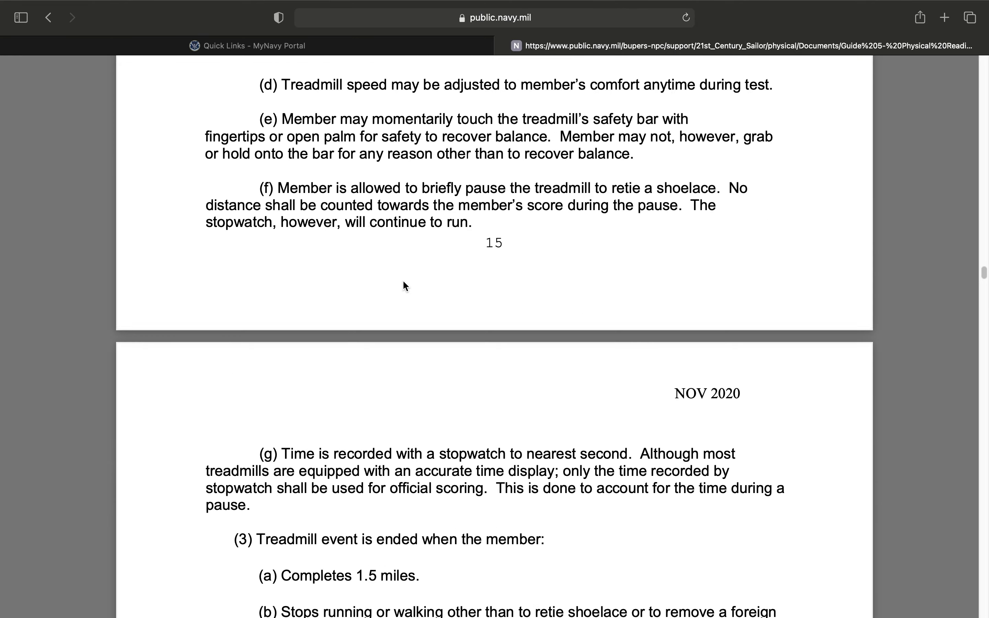
{"action": "scroll", "coordinate": [405, 287], "scroll_direction": "down", "scroll_amount": 20}
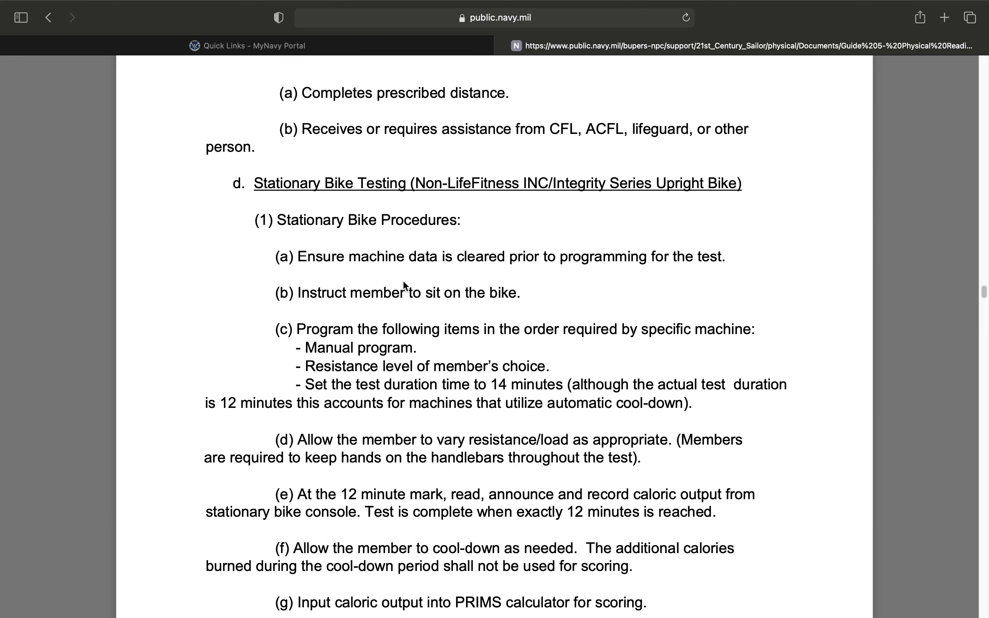
{"action": "scroll", "coordinate": [405, 286], "scroll_direction": "down", "scroll_amount": 20}
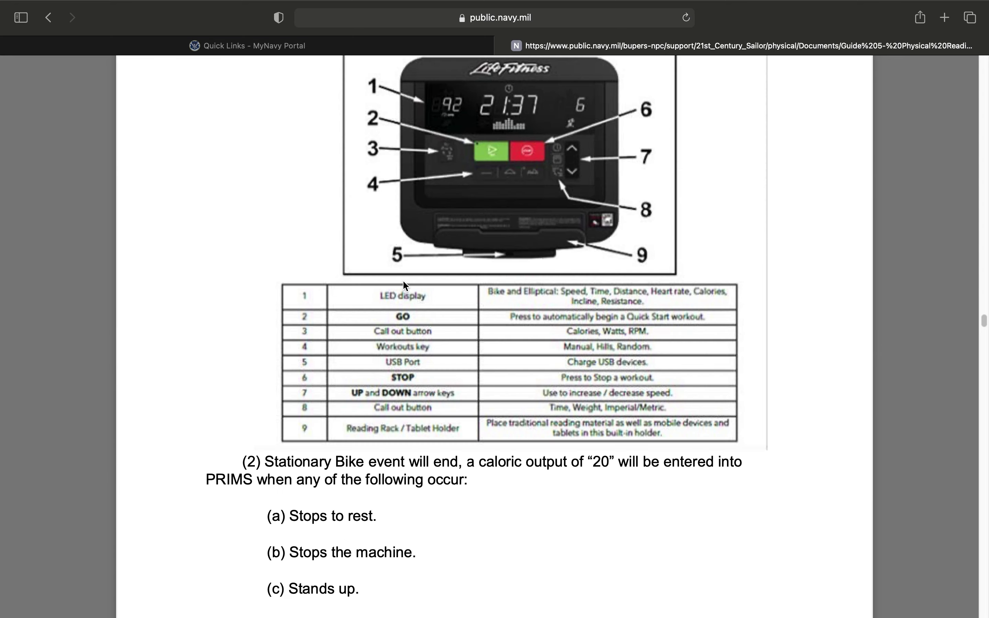
{"action": "scroll", "coordinate": [405, 286], "scroll_direction": "down", "scroll_amount": 20}
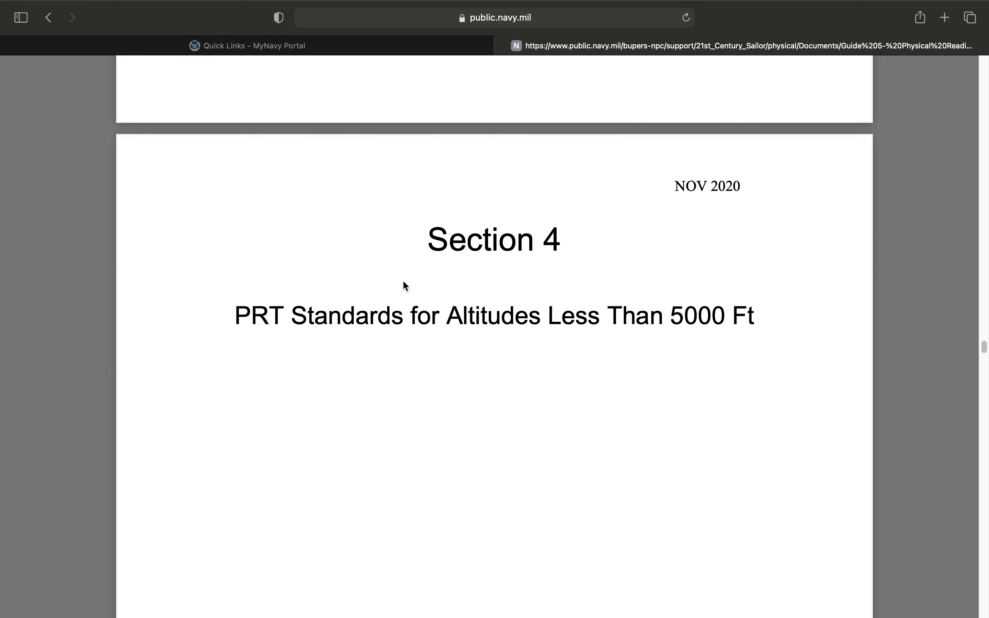
{"action": "scroll", "coordinate": [403, 280], "scroll_direction": "down", "scroll_amount": 5}
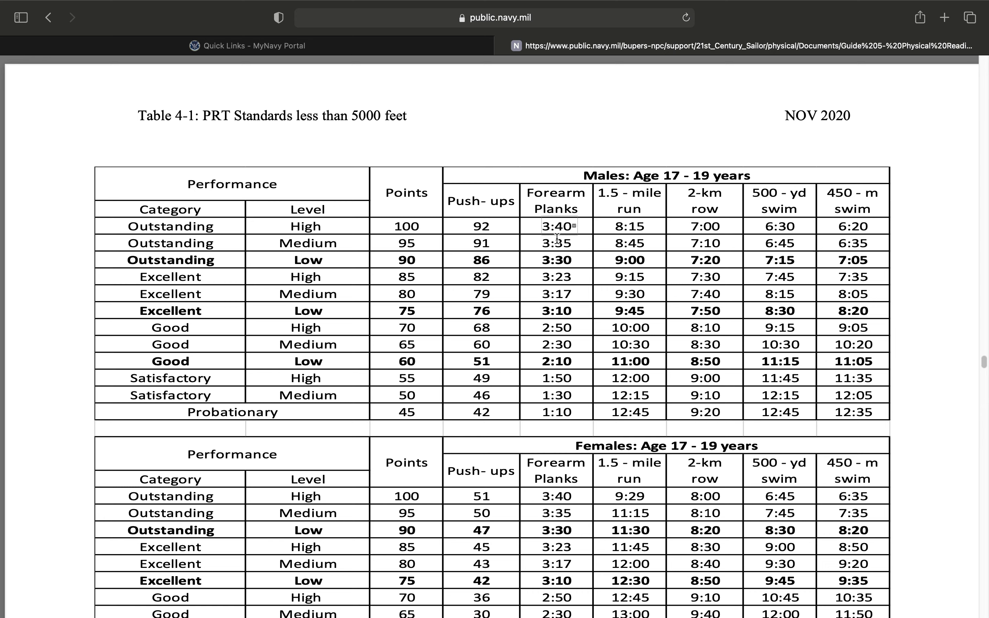
- Highlight the "Males: Age 17 - 19 years" heading in Table 4-1 and review the standards through ages 20 - 24
{"action": "left_click_drag", "start_coordinate": [584, 170], "coordinate": [768, 174]}
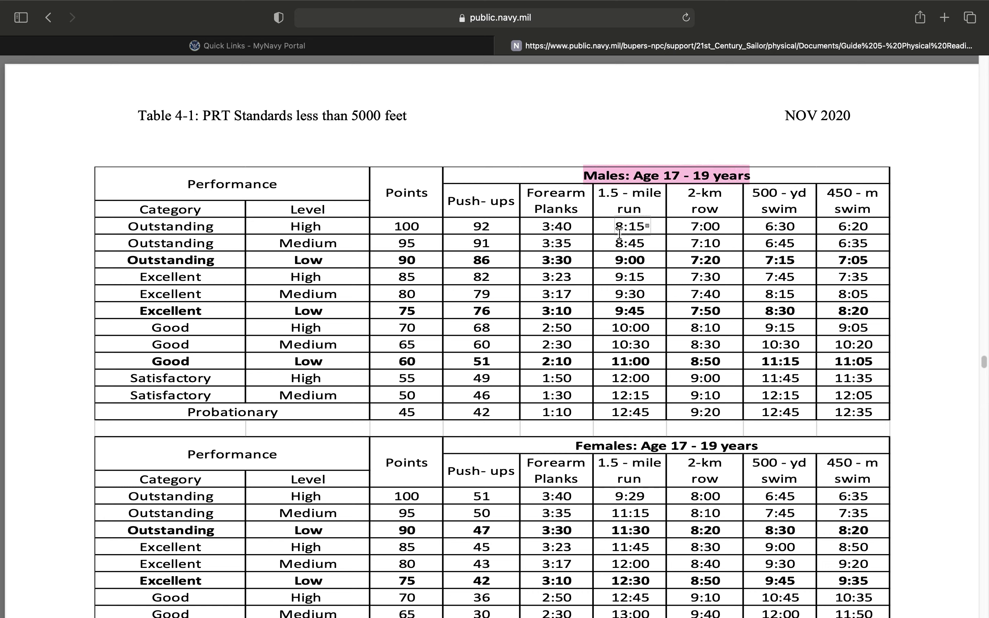
{"action": "scroll", "coordinate": [560, 224], "scroll_direction": "down", "scroll_amount": 5}
{"action": "scroll", "coordinate": [560, 222], "scroll_direction": "down", "scroll_amount": 20}
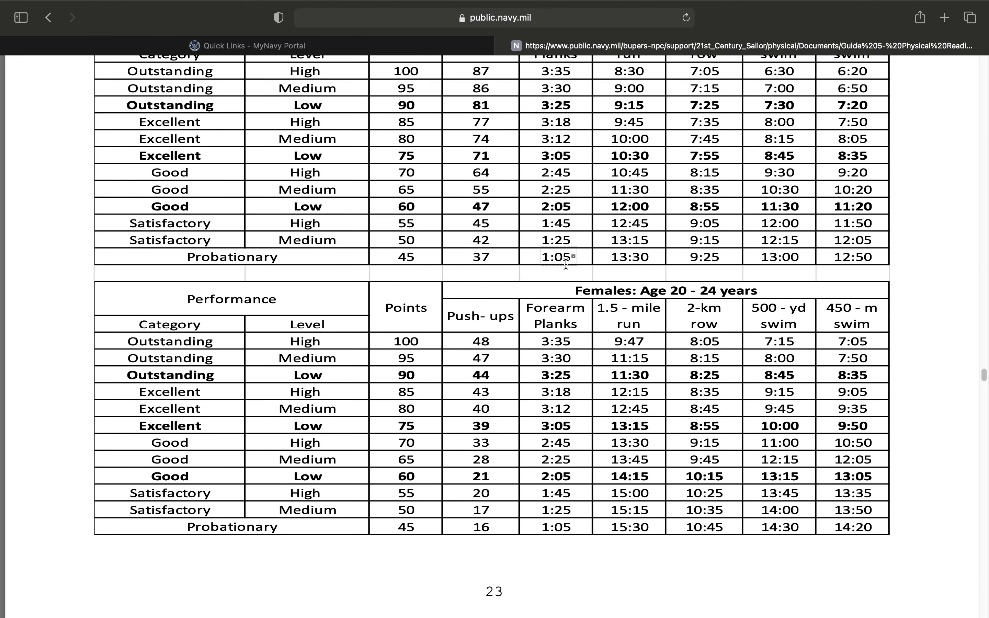
- Check the ages 25 - 29 standards in Table 4-1, and return through the guides list to the PRIMS home page
{"action": "scroll", "coordinate": [566, 264], "scroll_direction": "down", "scroll_amount": 20}
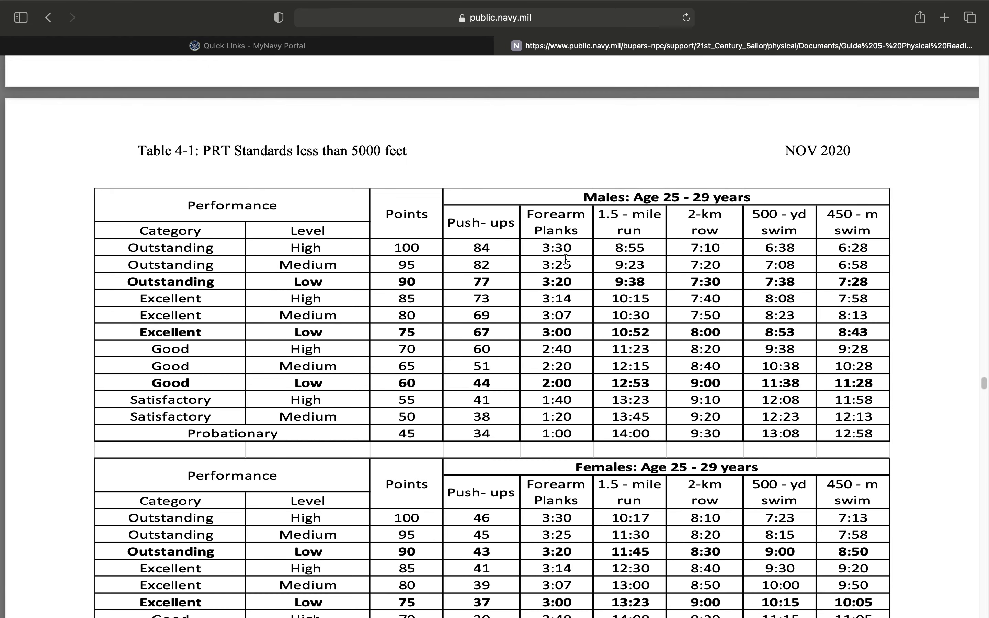
{"action": "scroll", "coordinate": [566, 259], "scroll_direction": "up", "scroll_amount": 20}
{"action": "key", "text": "super+minus"}
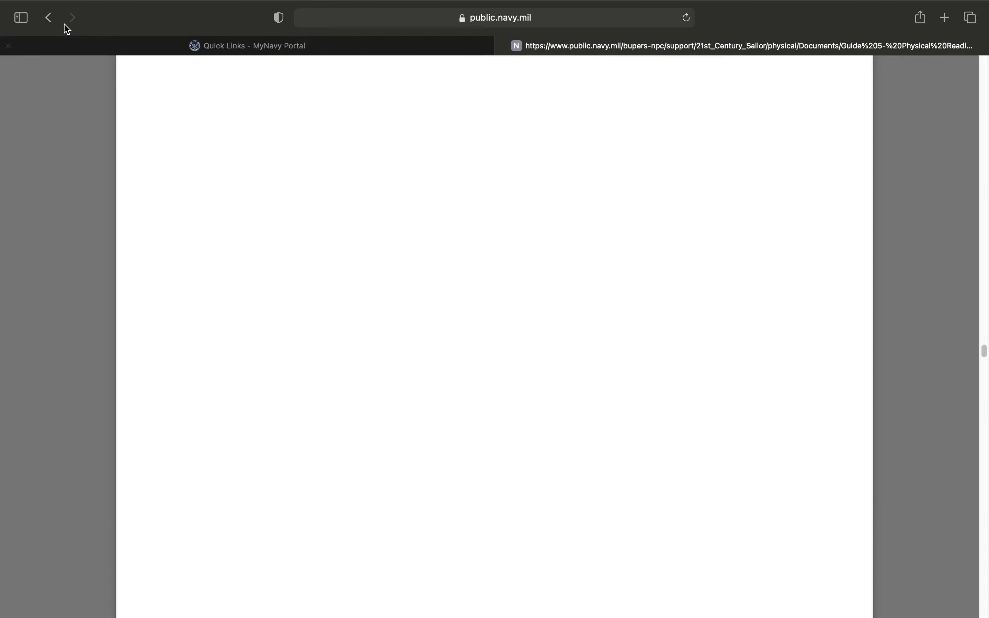
{"action": "left_click", "coordinate": [50, 19]}
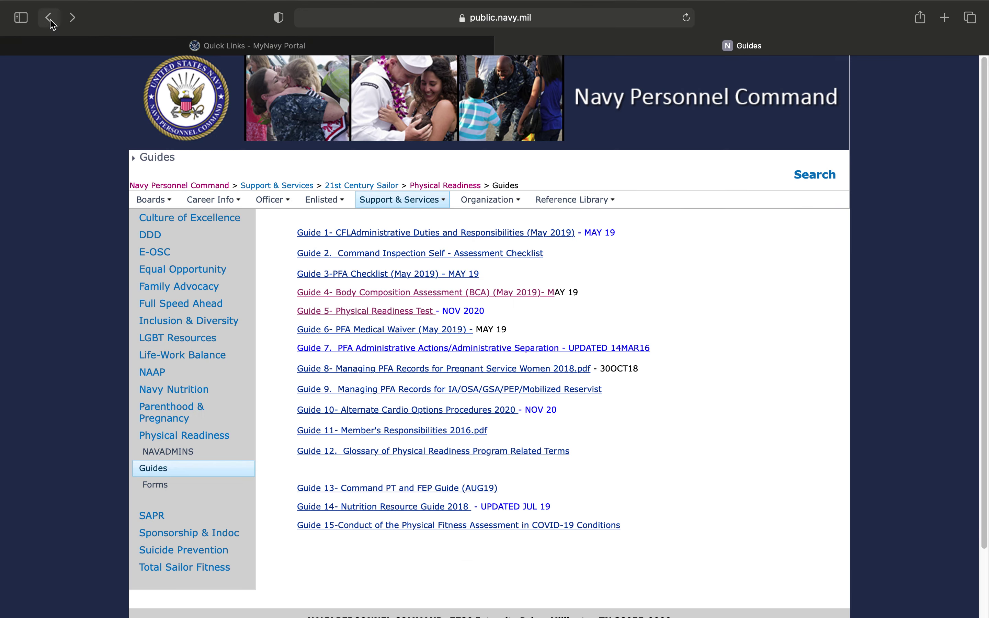
{"action": "left_click", "coordinate": [50, 18]}
{"action": "left_click", "coordinate": [50, 19]}
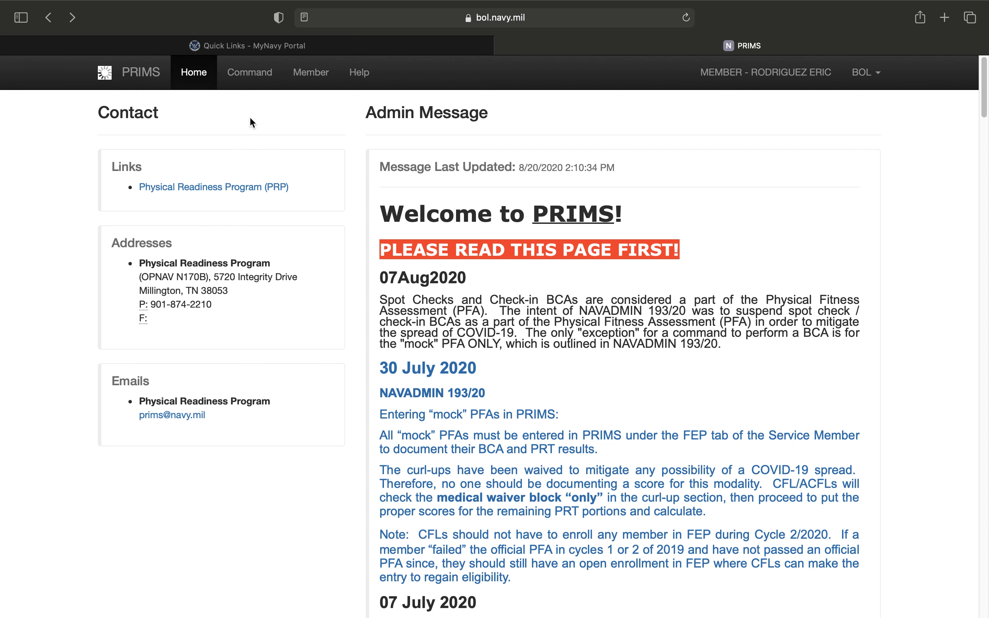
- Open the Command page in PRIMS and review the command's contact information and leadership entries
{"action": "left_click", "coordinate": [254, 76]}
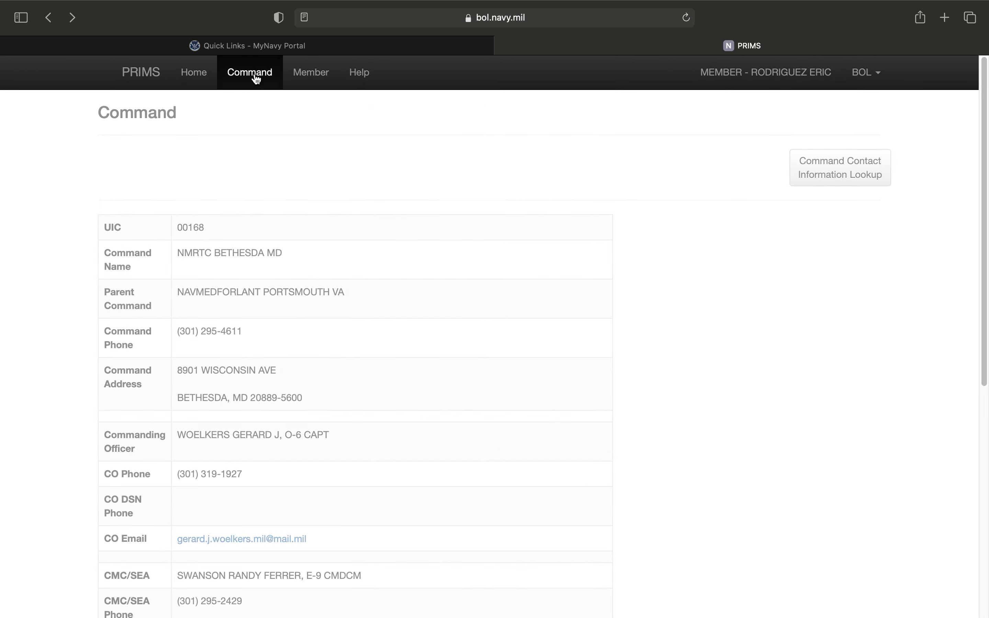
{"action": "scroll", "coordinate": [293, 202], "scroll_direction": "down", "scroll_amount": 1}
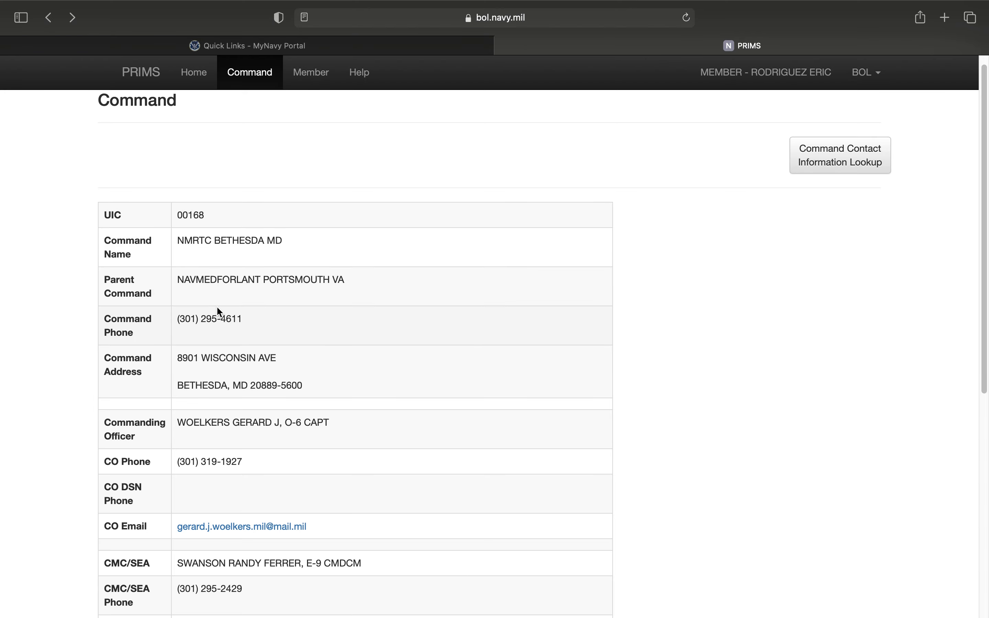
{"action": "scroll", "coordinate": [188, 351], "scroll_direction": "down", "scroll_amount": 1}
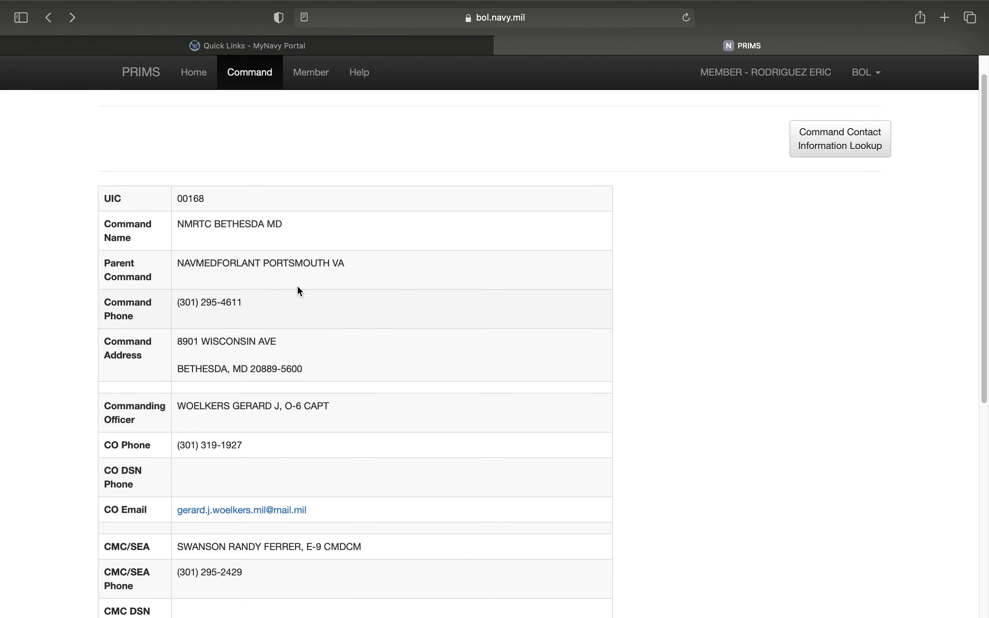
{"action": "scroll", "coordinate": [331, 438], "scroll_direction": "down", "scroll_amount": 3}
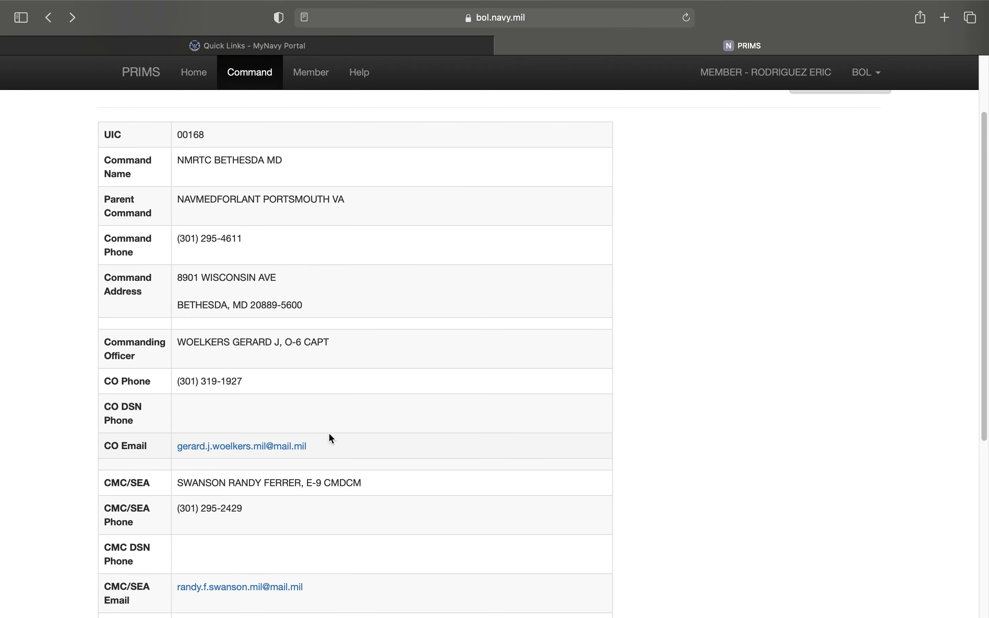
{"action": "scroll", "coordinate": [352, 425], "scroll_direction": "up", "scroll_amount": 4}
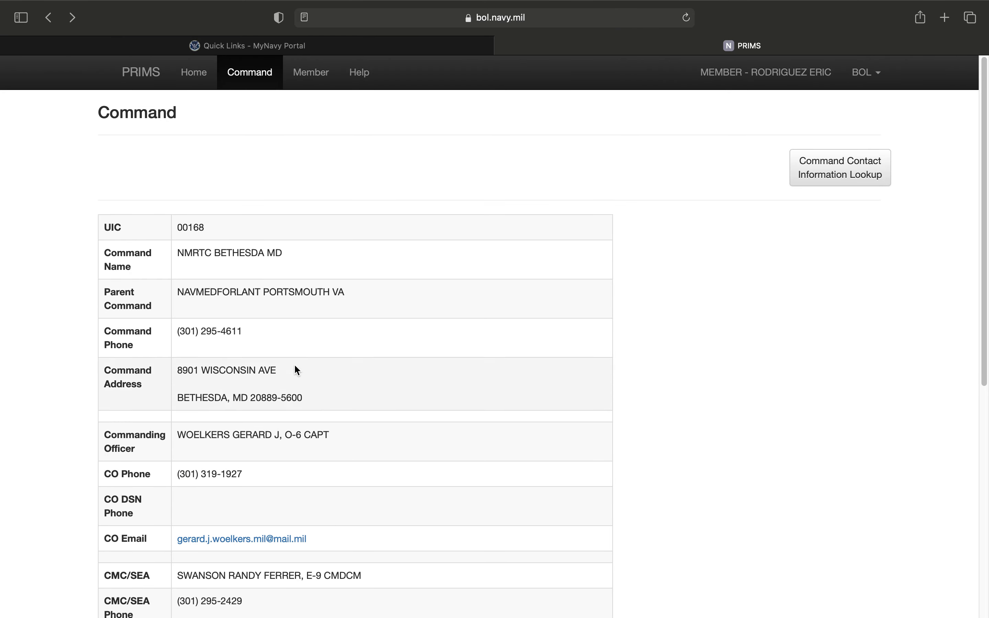
- Open the member record and view its Details section
{"action": "left_click", "coordinate": [313, 77]}
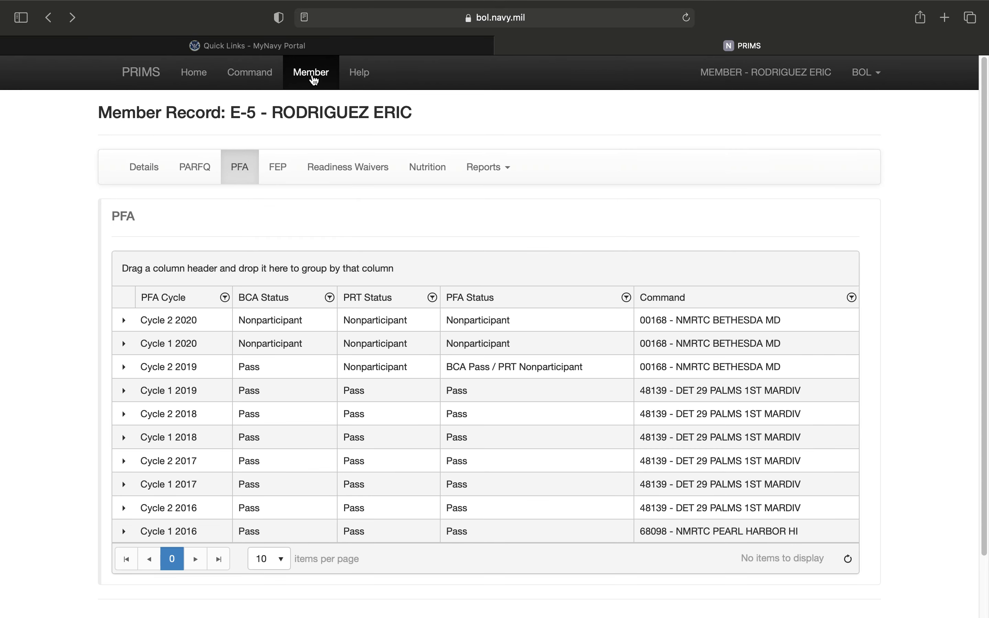
{"action": "left_click", "coordinate": [139, 169]}
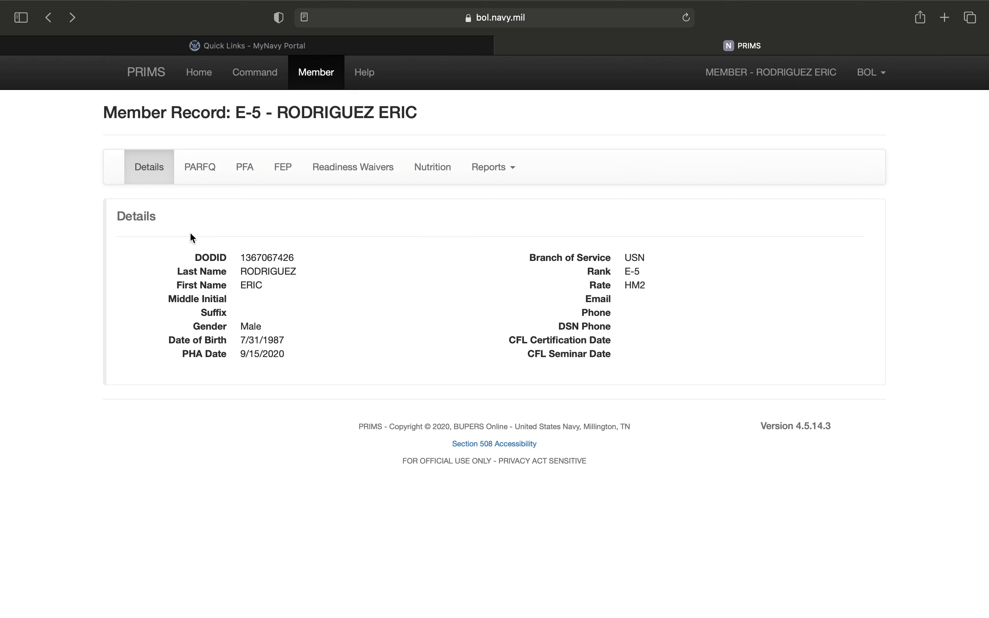
- Review the PARFQ questions and answers for Cycle 2 2019 in the member record, and collapse that entry
{"action": "left_click", "coordinate": [200, 171]}
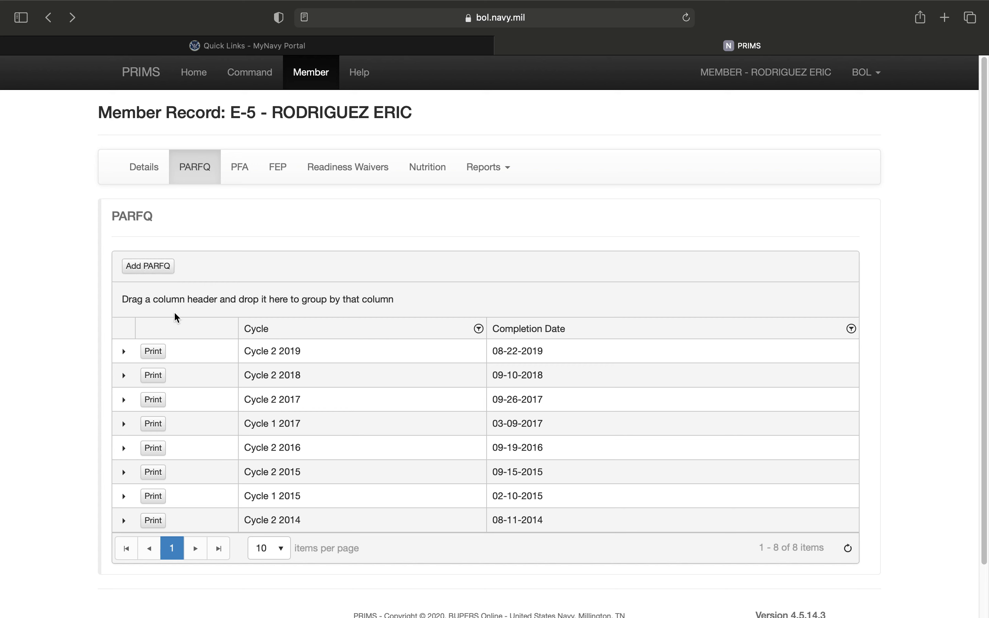
{"action": "left_click", "coordinate": [124, 352]}
{"action": "scroll", "coordinate": [245, 396], "scroll_direction": "down", "scroll_amount": 5}
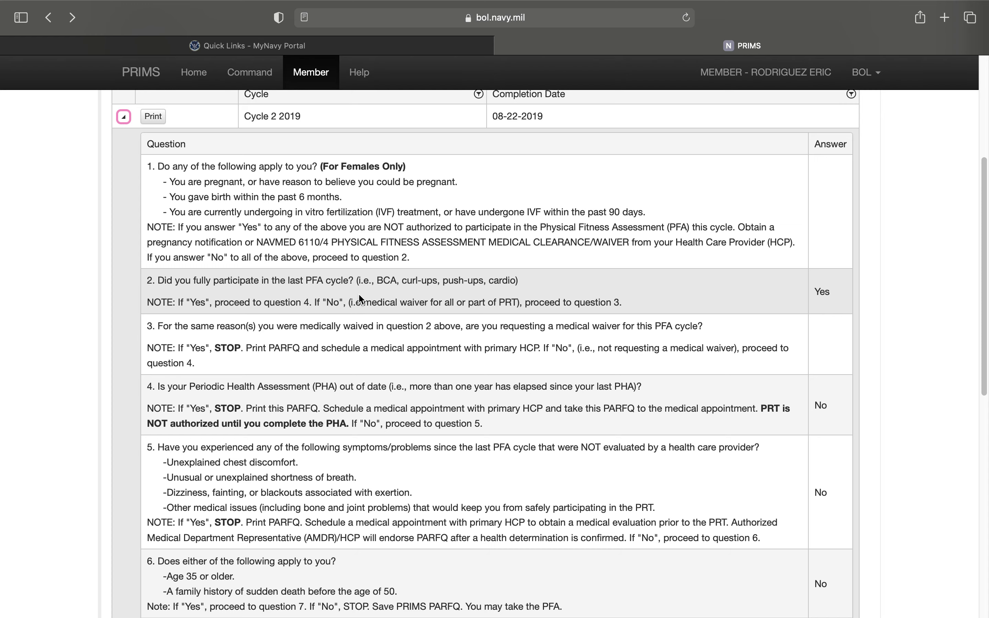
{"action": "scroll", "coordinate": [382, 319], "scroll_direction": "down", "scroll_amount": 5}
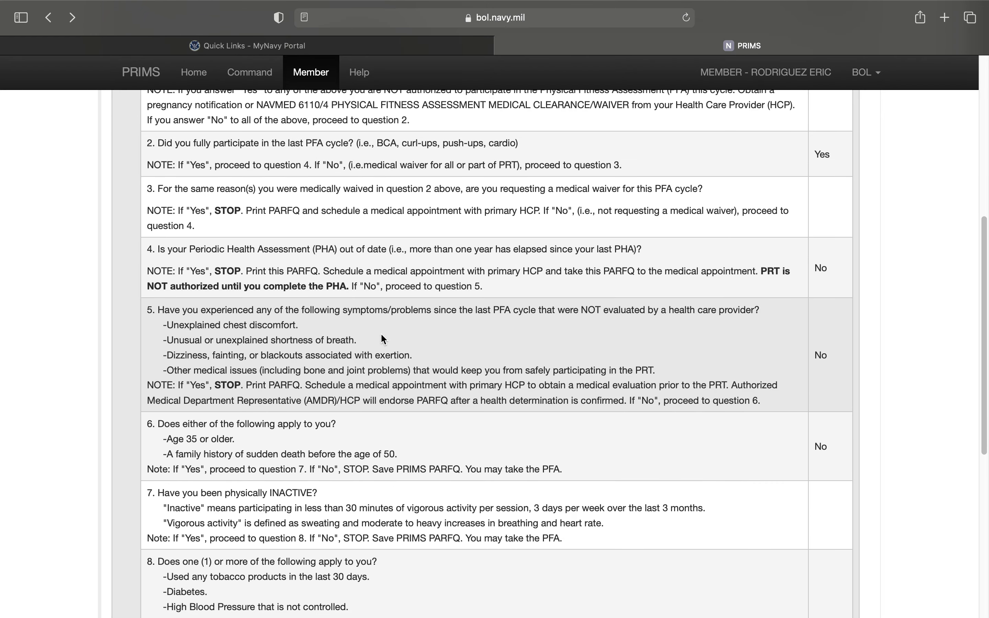
{"action": "scroll", "coordinate": [381, 339], "scroll_direction": "up", "scroll_amount": 12}
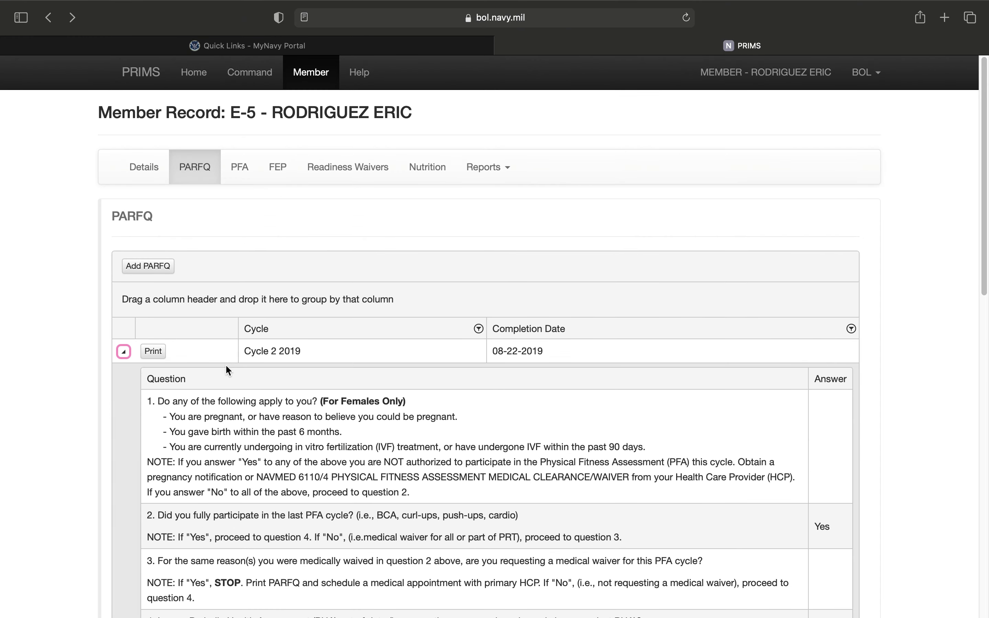
{"action": "left_click", "coordinate": [124, 352]}
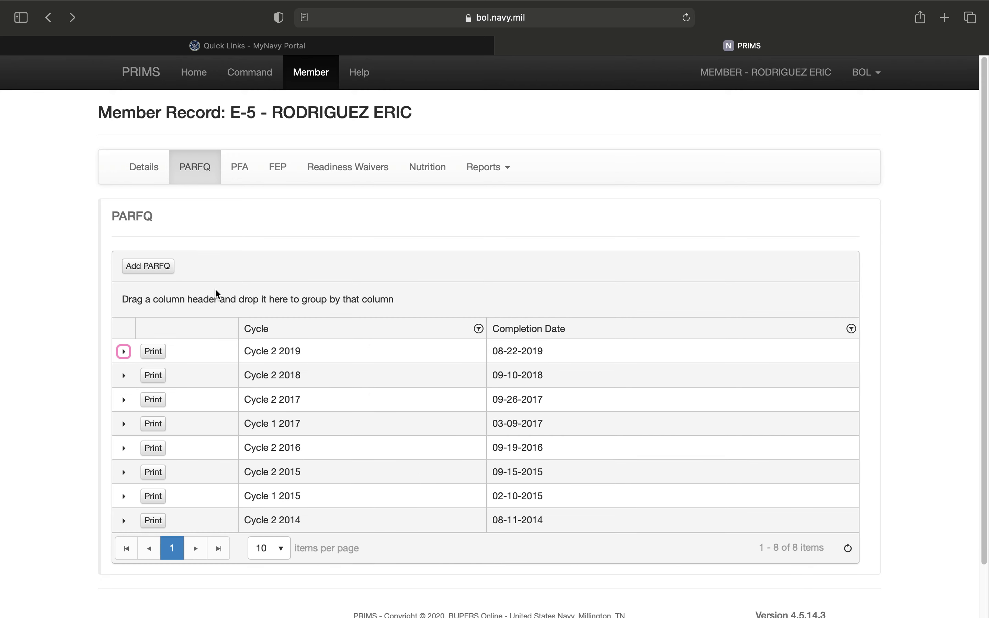
- Review the BCA and PRT results for Cycle 1 2018 in the member's PFA records, and collapse that cycle
{"action": "left_click", "coordinate": [242, 171]}
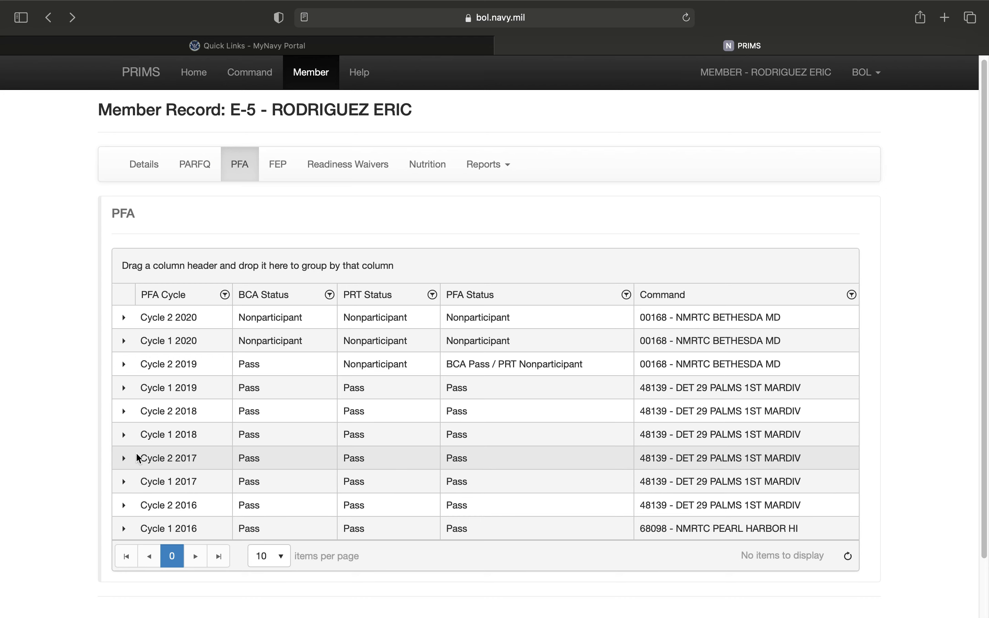
{"action": "left_click", "coordinate": [125, 436]}
{"action": "scroll", "coordinate": [172, 441], "scroll_direction": "down", "scroll_amount": 5}
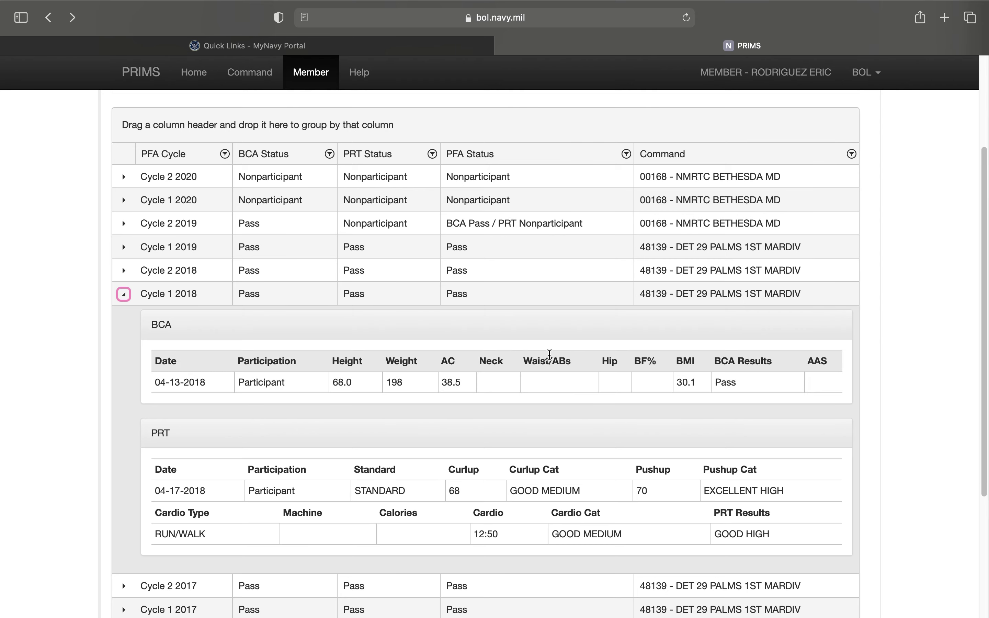
{"action": "scroll", "coordinate": [654, 377], "scroll_direction": "down", "scroll_amount": 1}
{"action": "scroll", "coordinate": [751, 367], "scroll_direction": "down", "scroll_amount": 3}
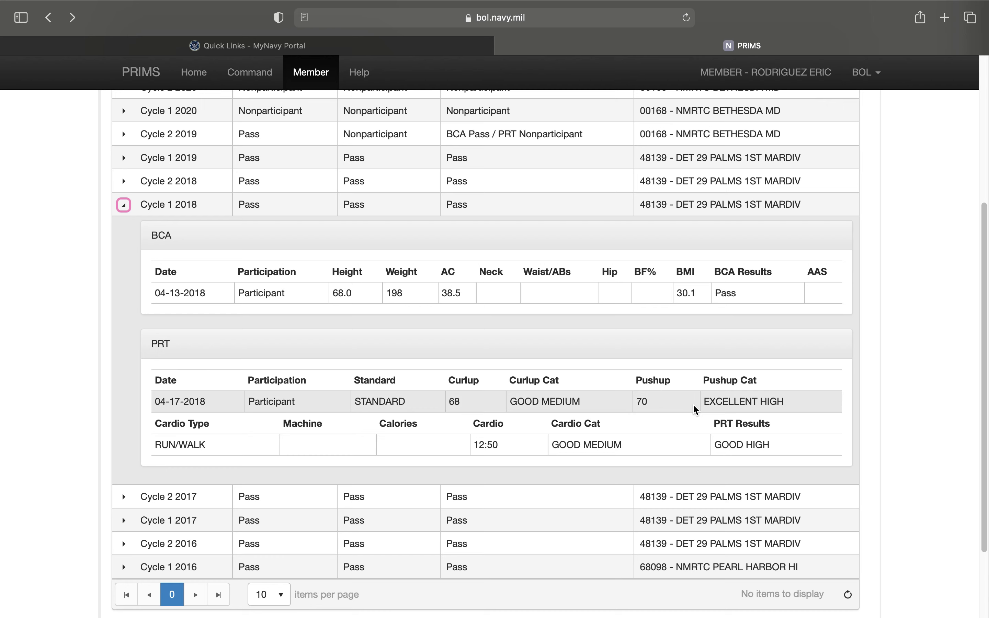
{"action": "scroll", "coordinate": [693, 436], "scroll_direction": "down", "scroll_amount": 5}
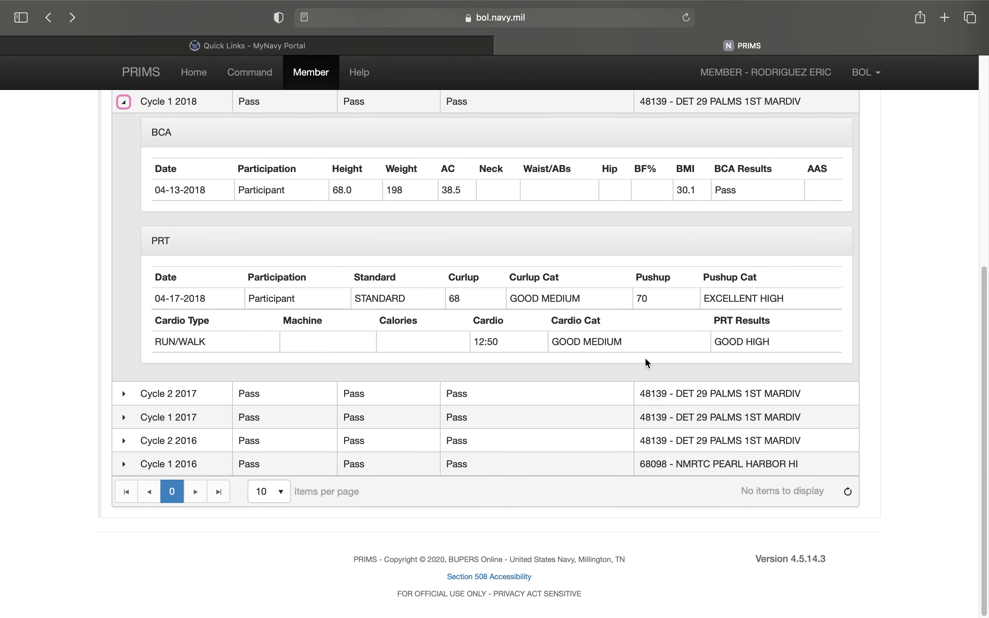
{"action": "scroll", "coordinate": [272, 351], "scroll_direction": "up", "scroll_amount": 10}
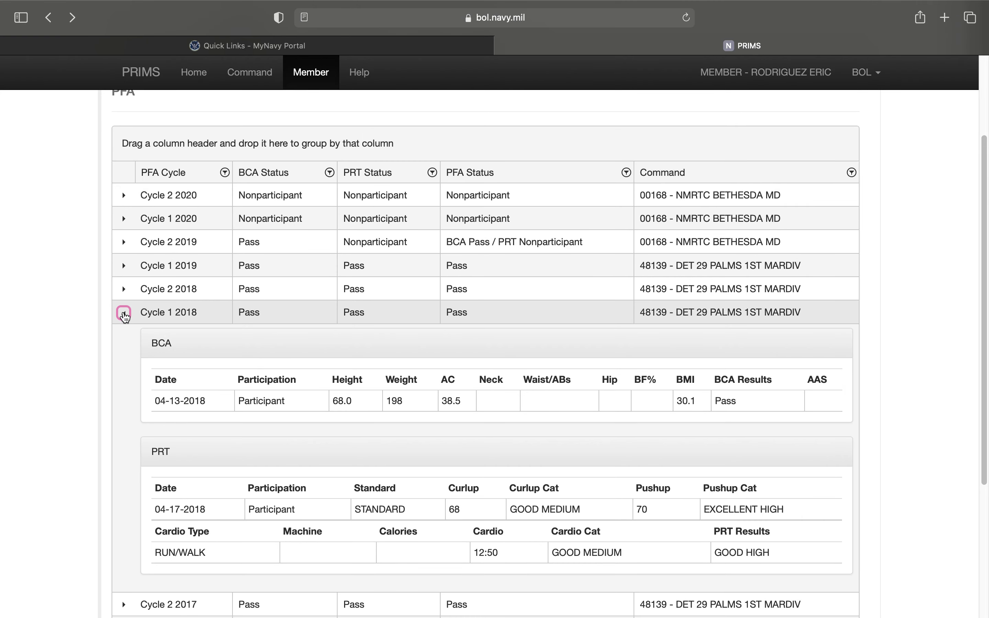
{"action": "left_click", "coordinate": [124, 314]}
{"action": "scroll", "coordinate": [311, 367], "scroll_direction": "up", "scroll_amount": 3}
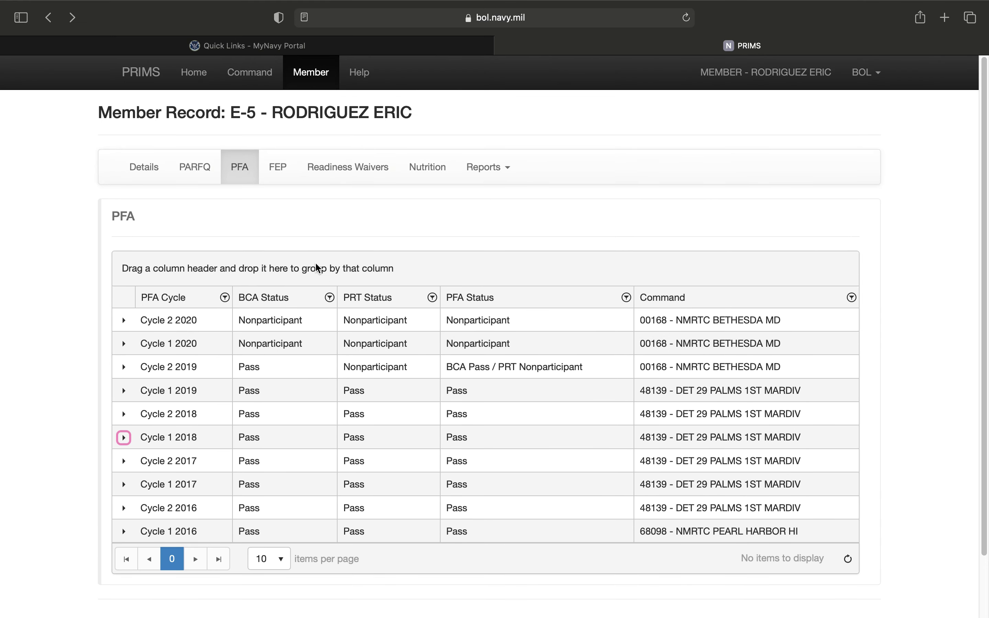
- Generate the member's PFA Detail report, look over its first page and close the report
{"action": "left_click", "coordinate": [486, 168]}
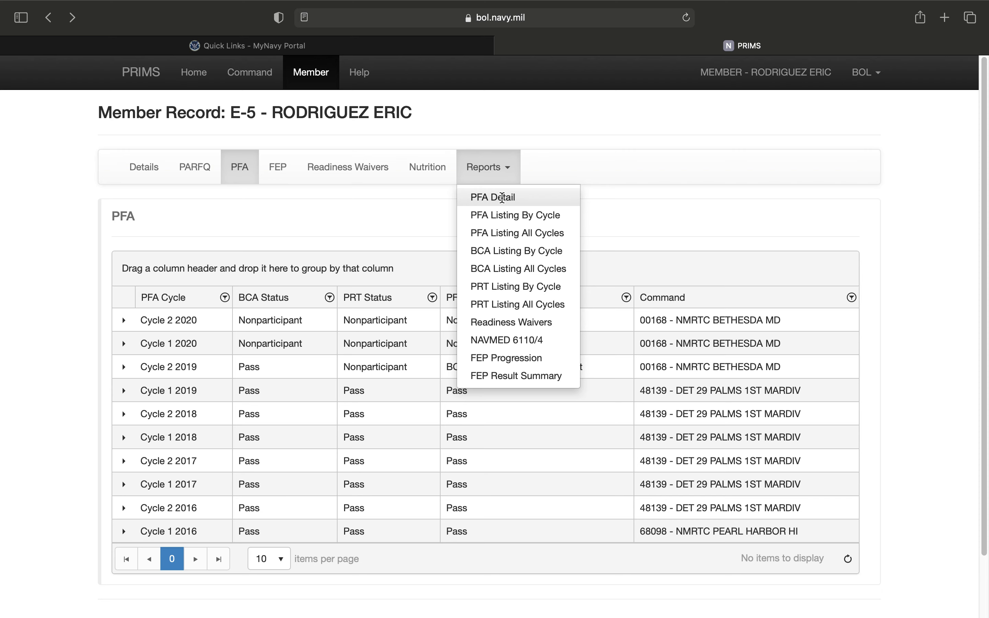
{"action": "left_click", "coordinate": [503, 197]}
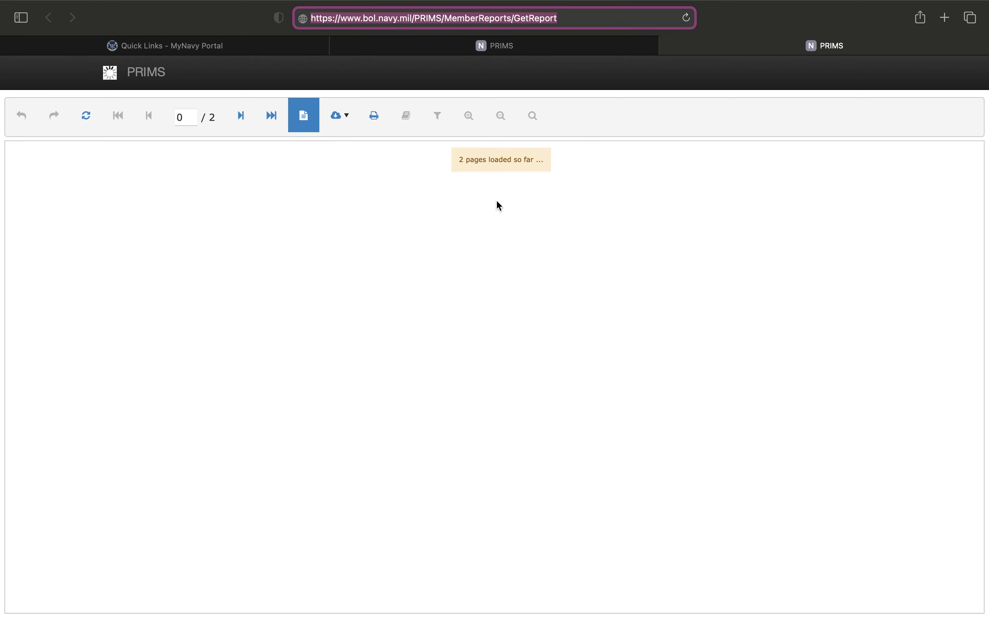
{"action": "scroll", "coordinate": [214, 380], "scroll_direction": "down", "scroll_amount": 3}
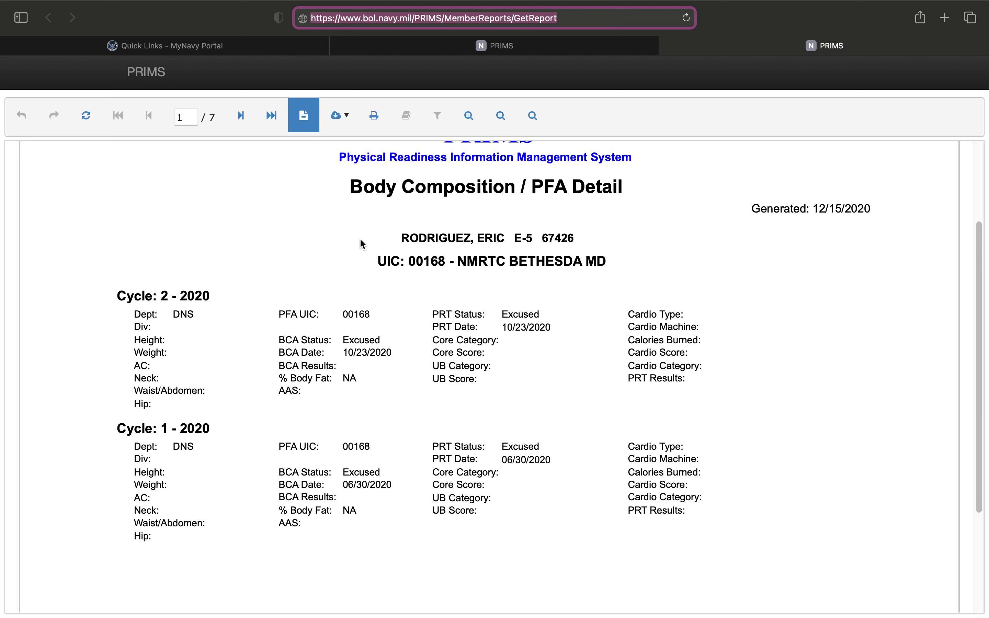
{"action": "scroll", "coordinate": [327, 233], "scroll_direction": "up", "scroll_amount": 1}
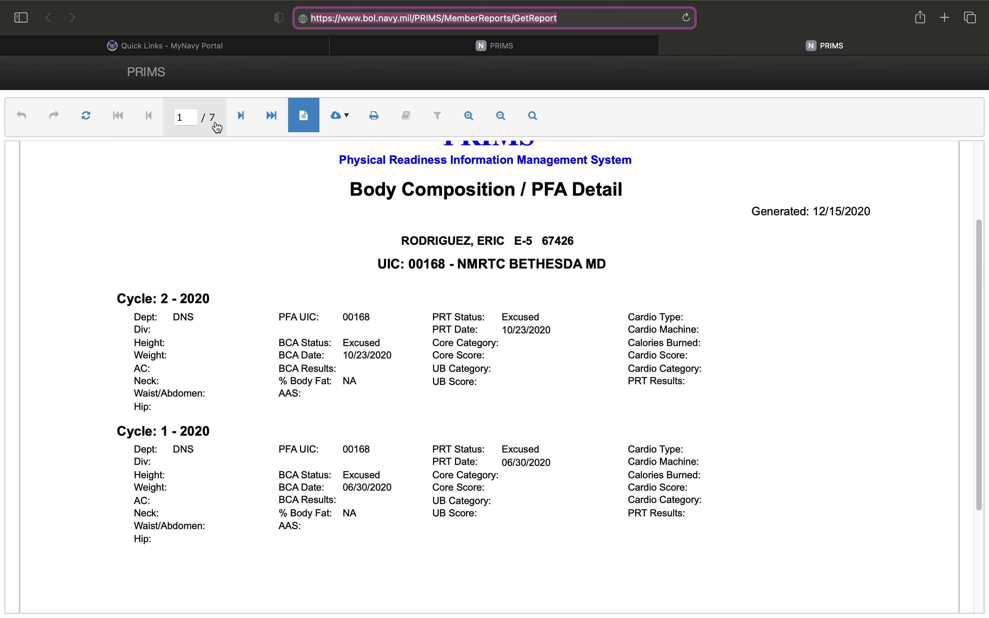
{"action": "scroll", "coordinate": [443, 305], "scroll_direction": "up", "scroll_amount": 5}
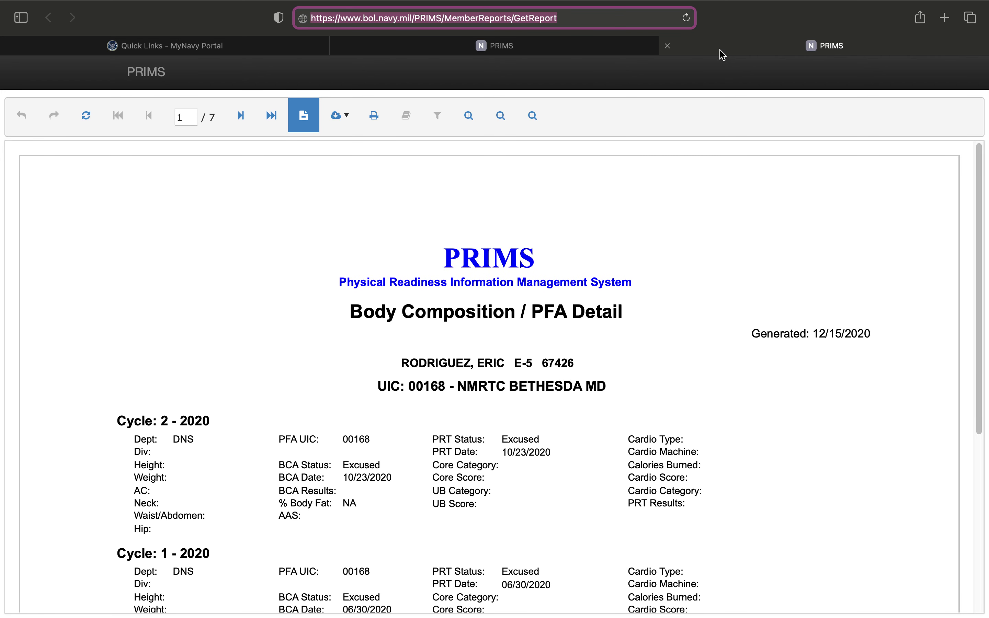
{"action": "left_click", "coordinate": [667, 46]}
- Generate the PRT Listing All Cycles report, examine the scores and PRT results for each cycle, and close the report
{"action": "left_click", "coordinate": [495, 168]}
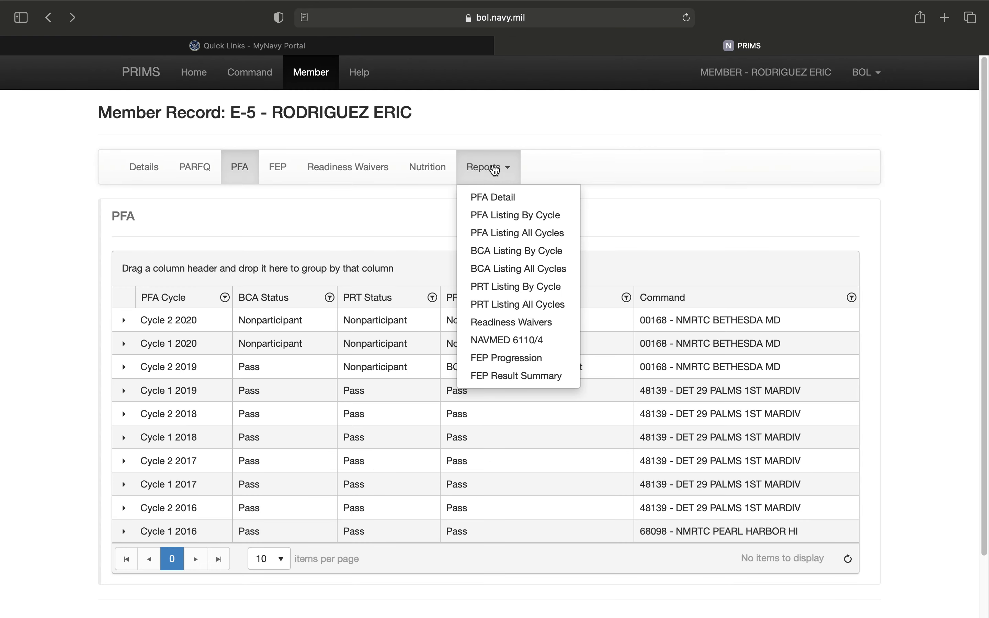
{"action": "left_click", "coordinate": [524, 305]}
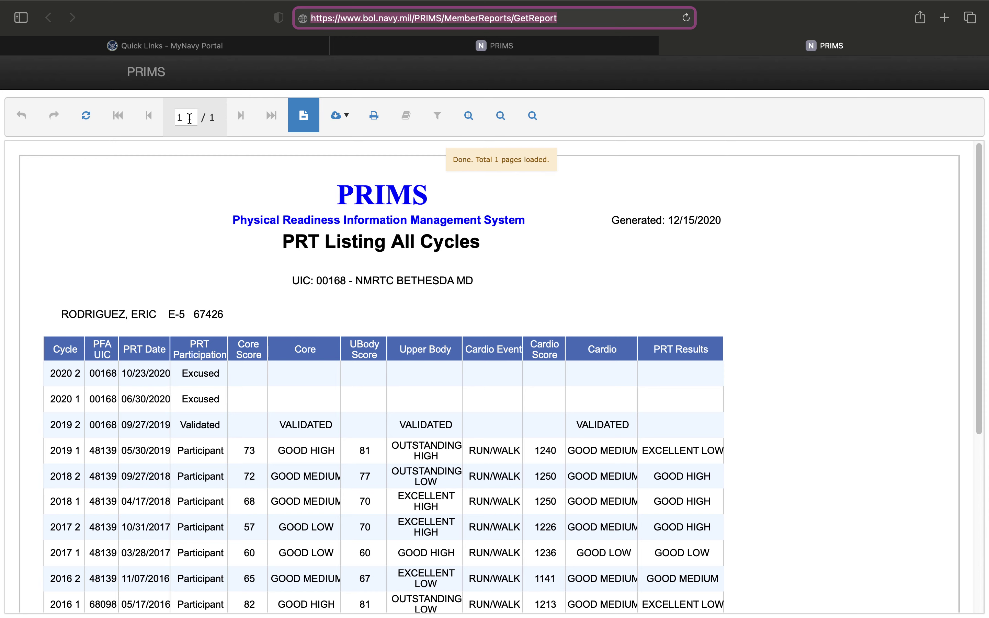
{"action": "scroll", "coordinate": [286, 278], "scroll_direction": "down", "scroll_amount": 3}
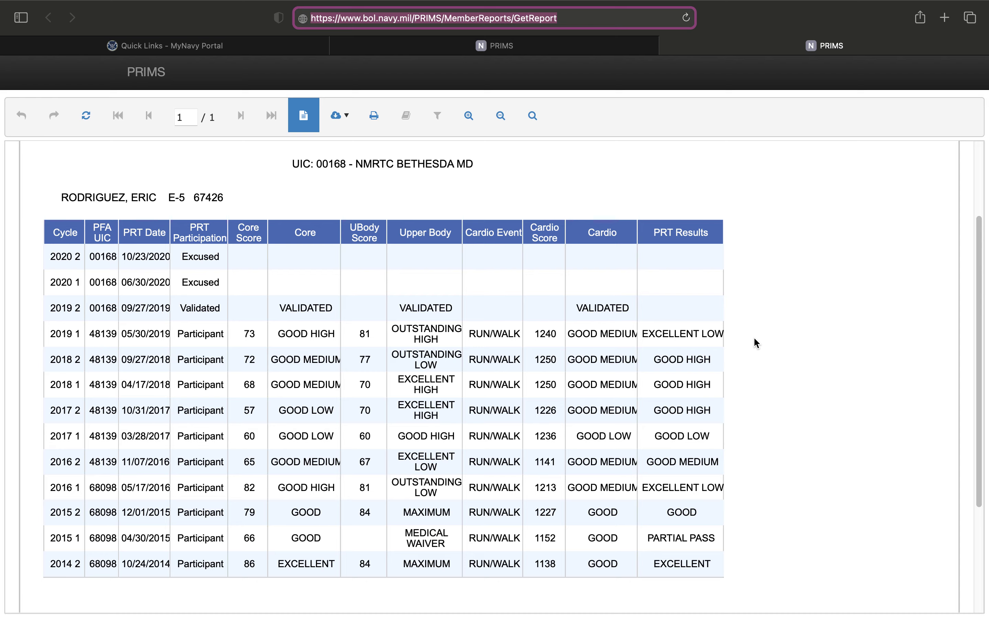
{"action": "scroll", "coordinate": [754, 337], "scroll_direction": "up", "scroll_amount": 5}
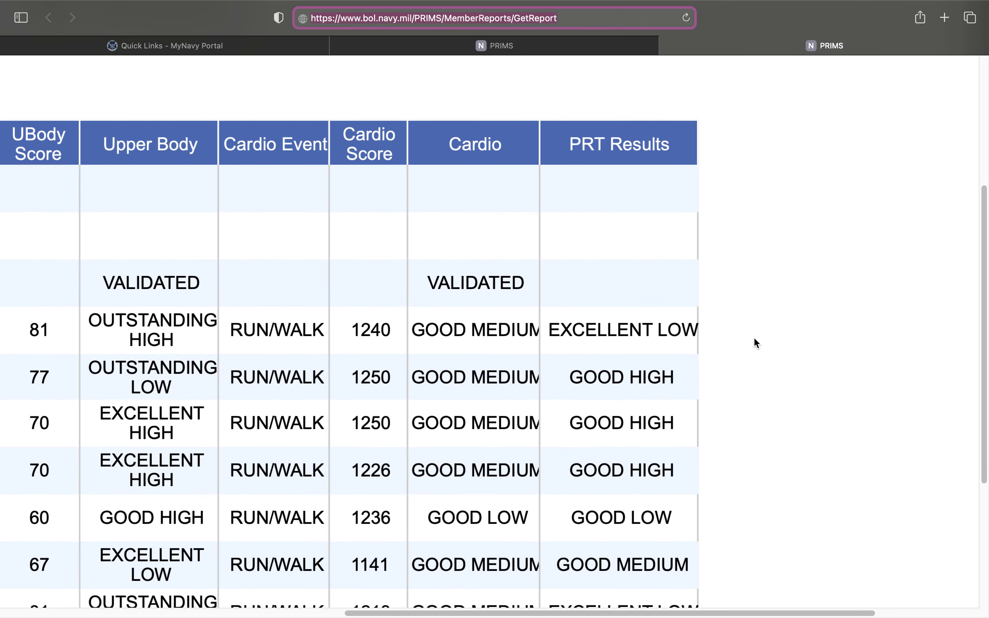
{"action": "scroll", "coordinate": [755, 343], "scroll_direction": "down", "scroll_amount": 5}
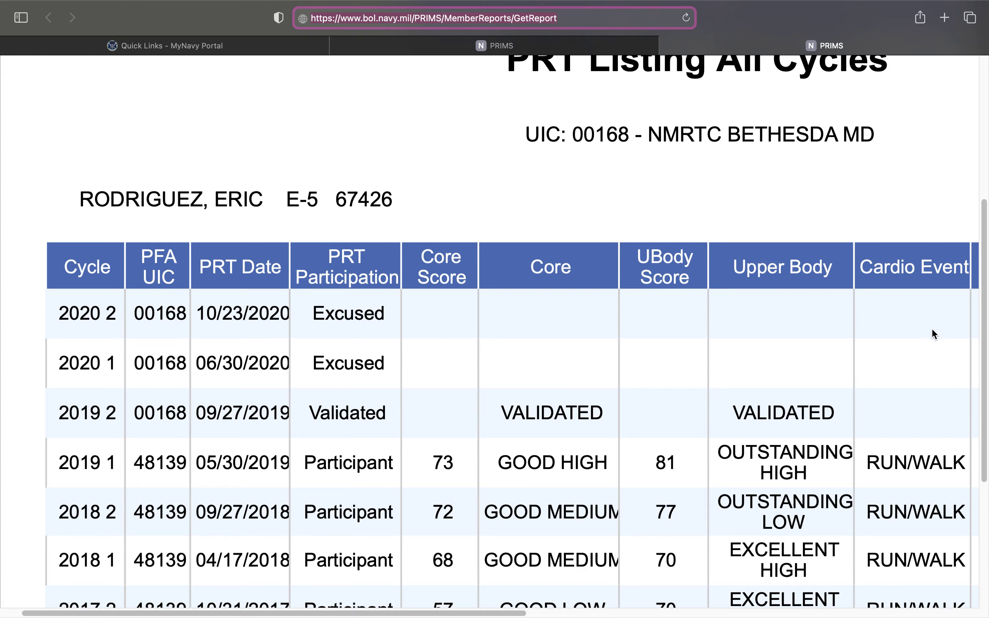
{"action": "key", "text": "super+0"}
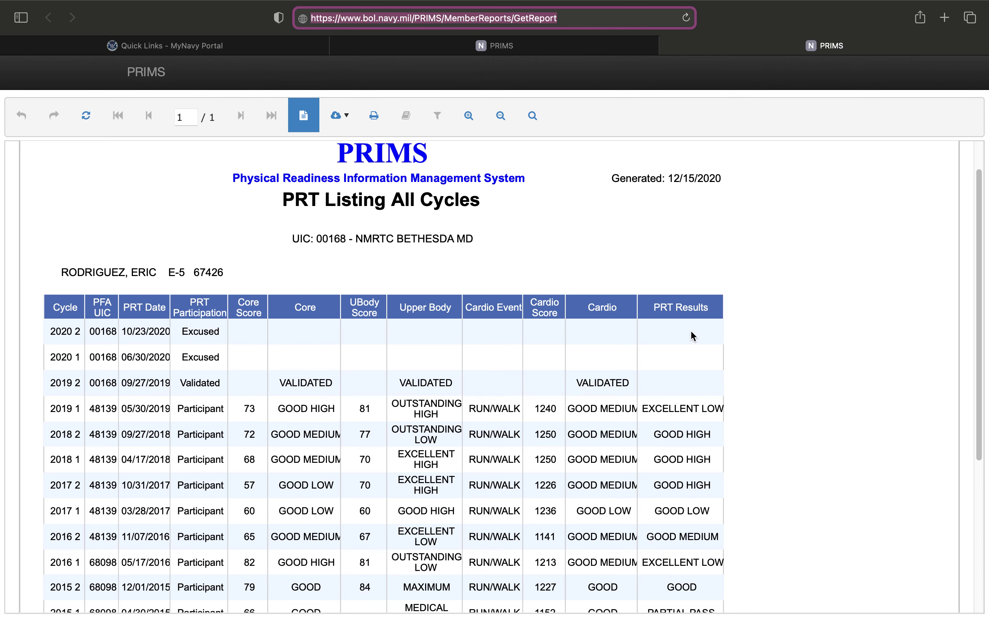
{"action": "scroll", "coordinate": [678, 343], "scroll_direction": "down", "scroll_amount": 3}
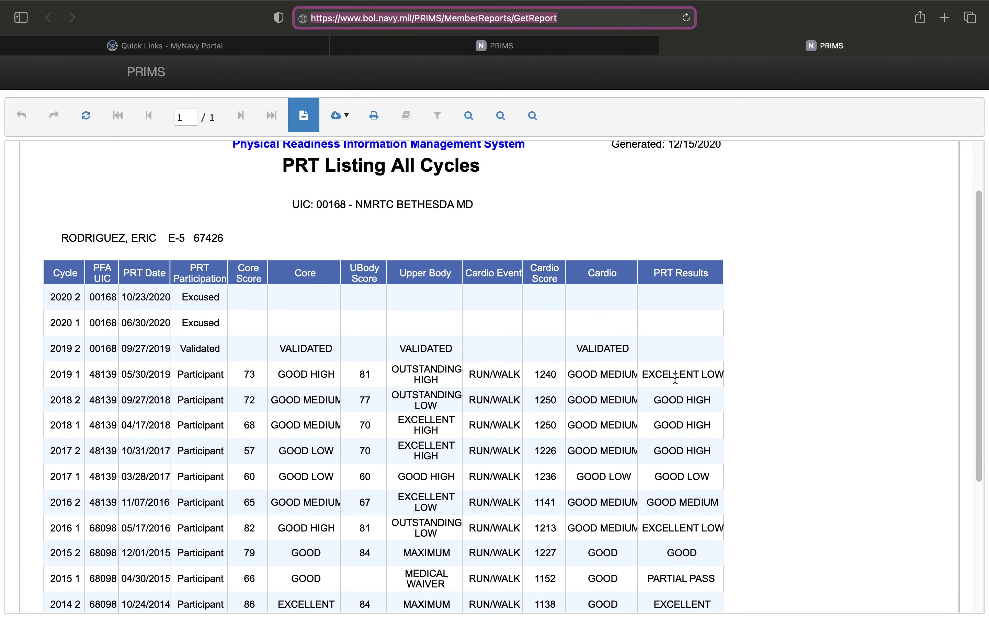
{"action": "scroll", "coordinate": [542, 327], "scroll_direction": "up", "scroll_amount": 3}
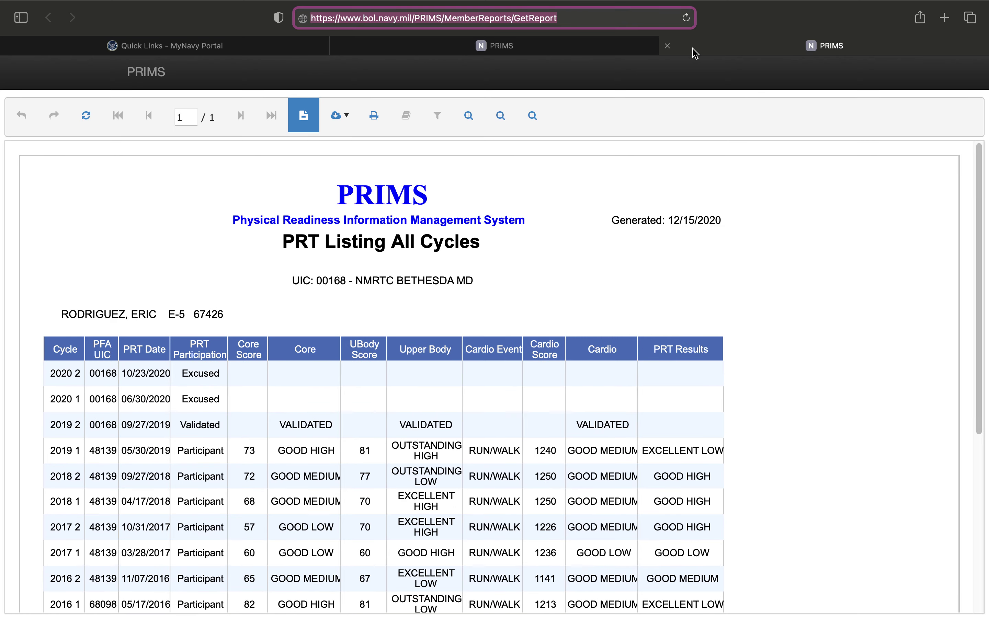
{"action": "left_click", "coordinate": [673, 48]}
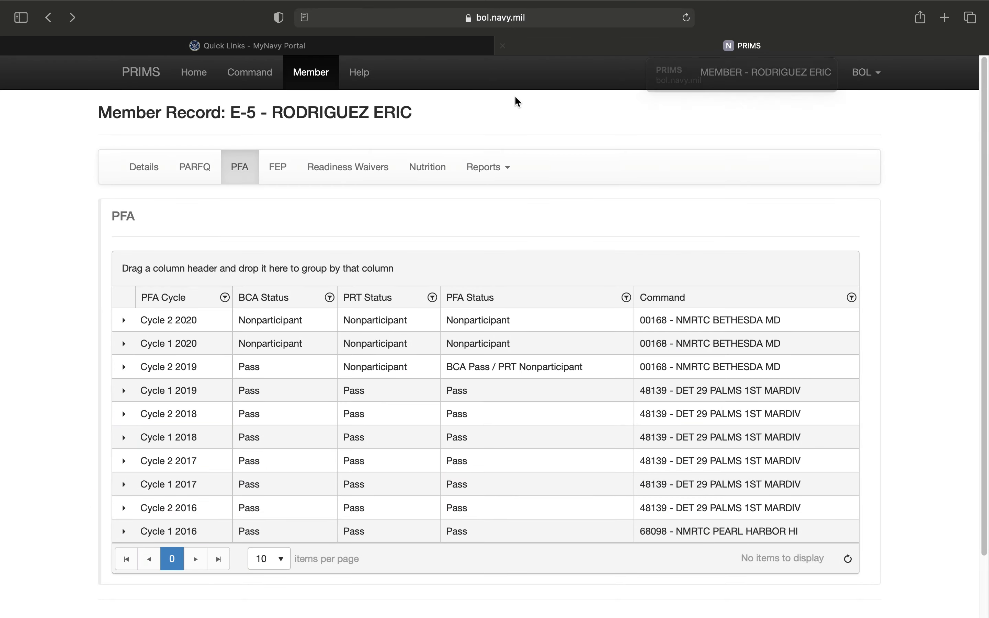
- Generate the member's PFA Listing By Cycle report
{"action": "left_click", "coordinate": [491, 168]}
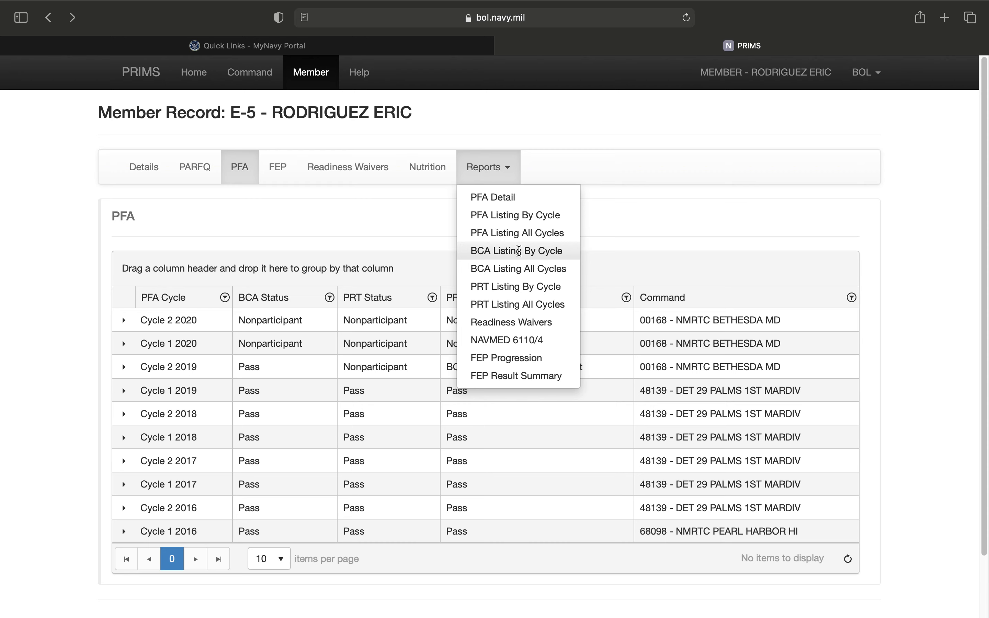
{"action": "left_click", "coordinate": [515, 215]}
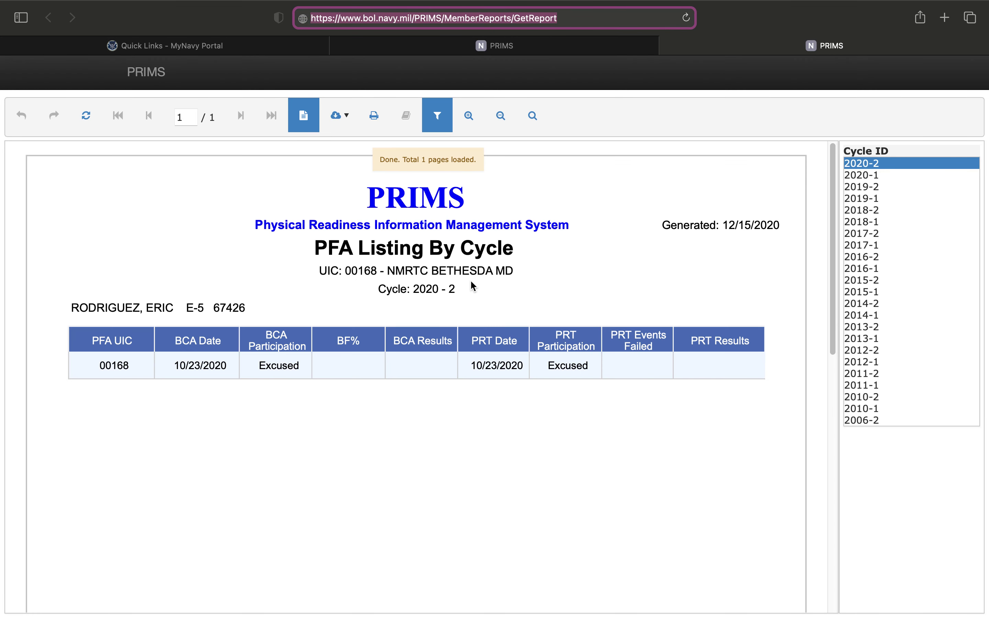